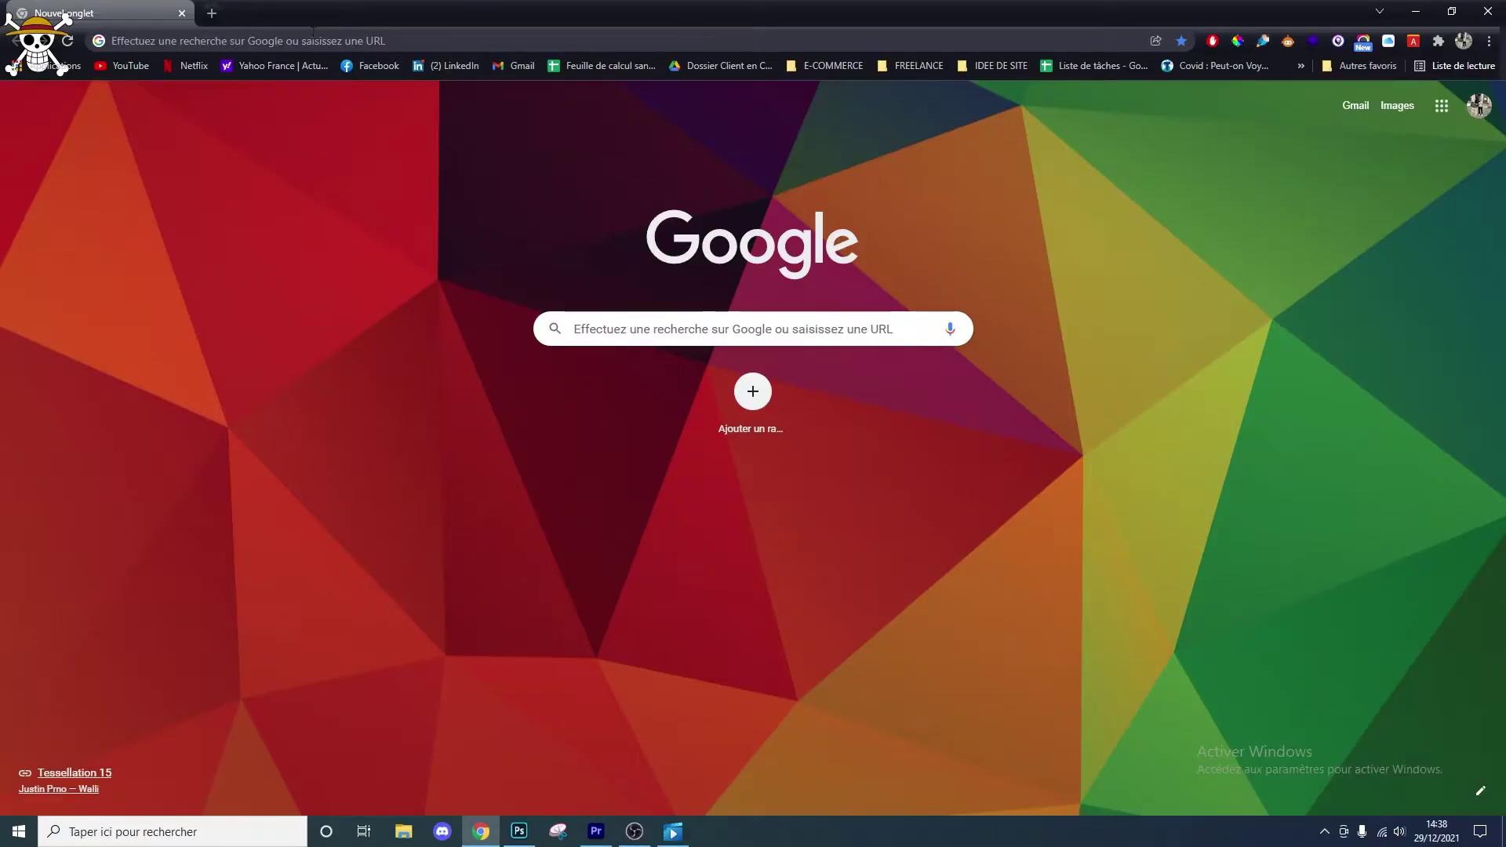
Step: Put the cursor in the empty new tab's address bar
click(313, 37)
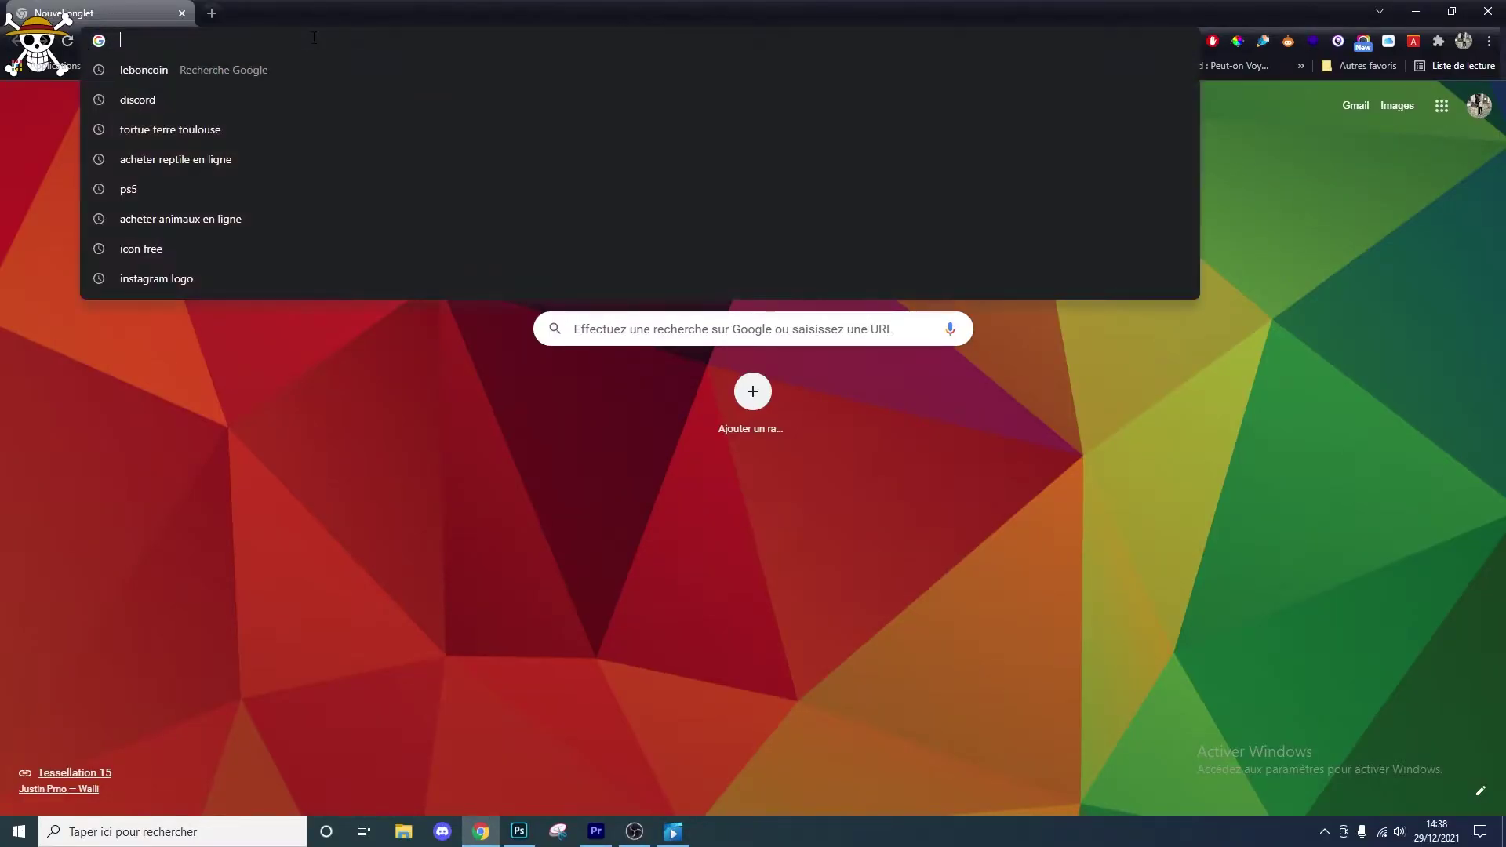
Step: Go to Unsplash and browse its photo grid, previewing the woman-in-feathers photo
text(unsplash)
key(Return)
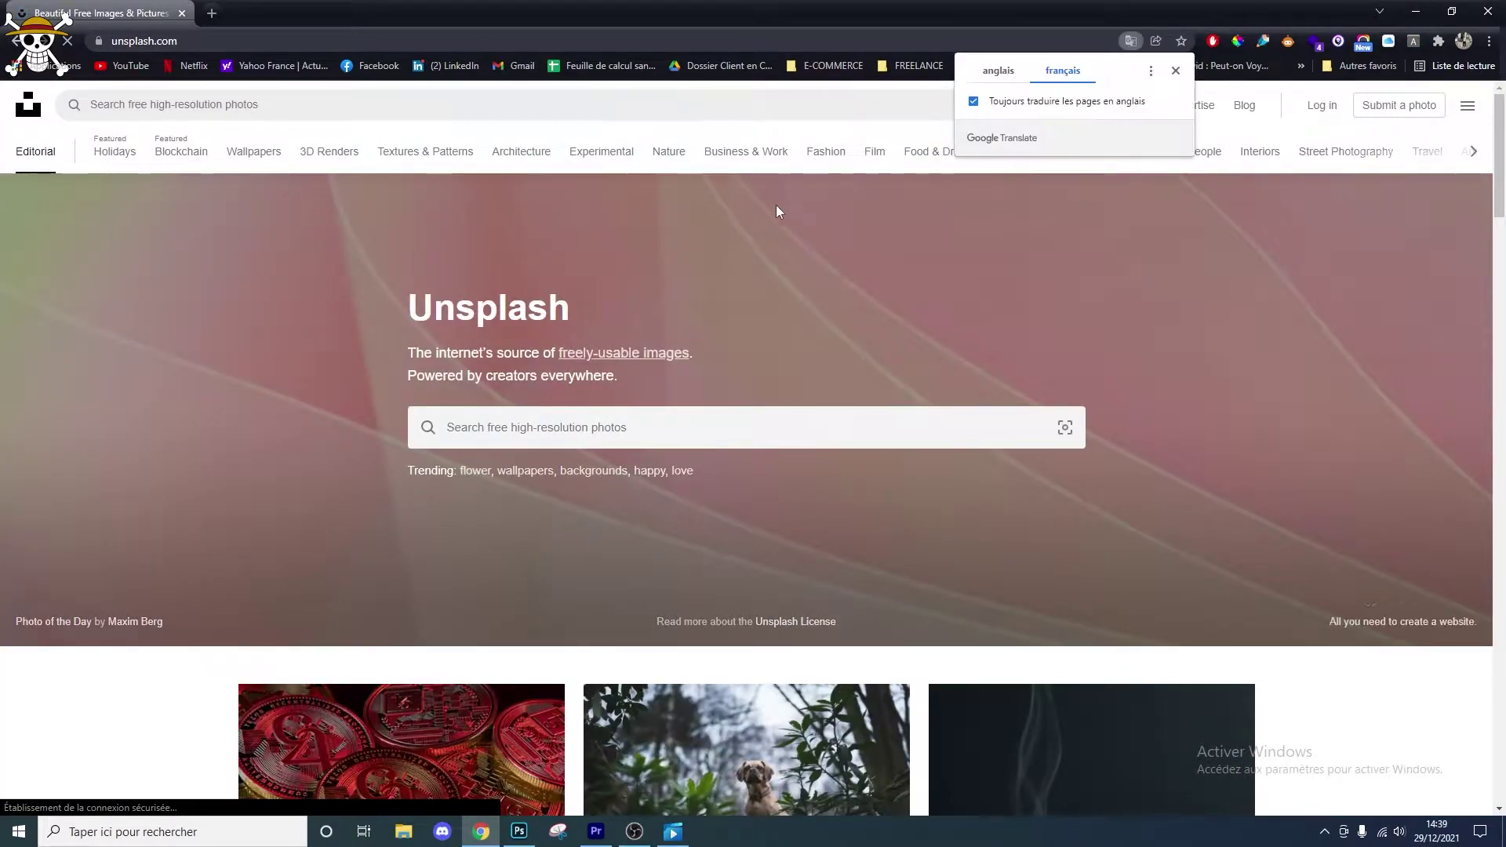
scroll(745, 208, down, 4)
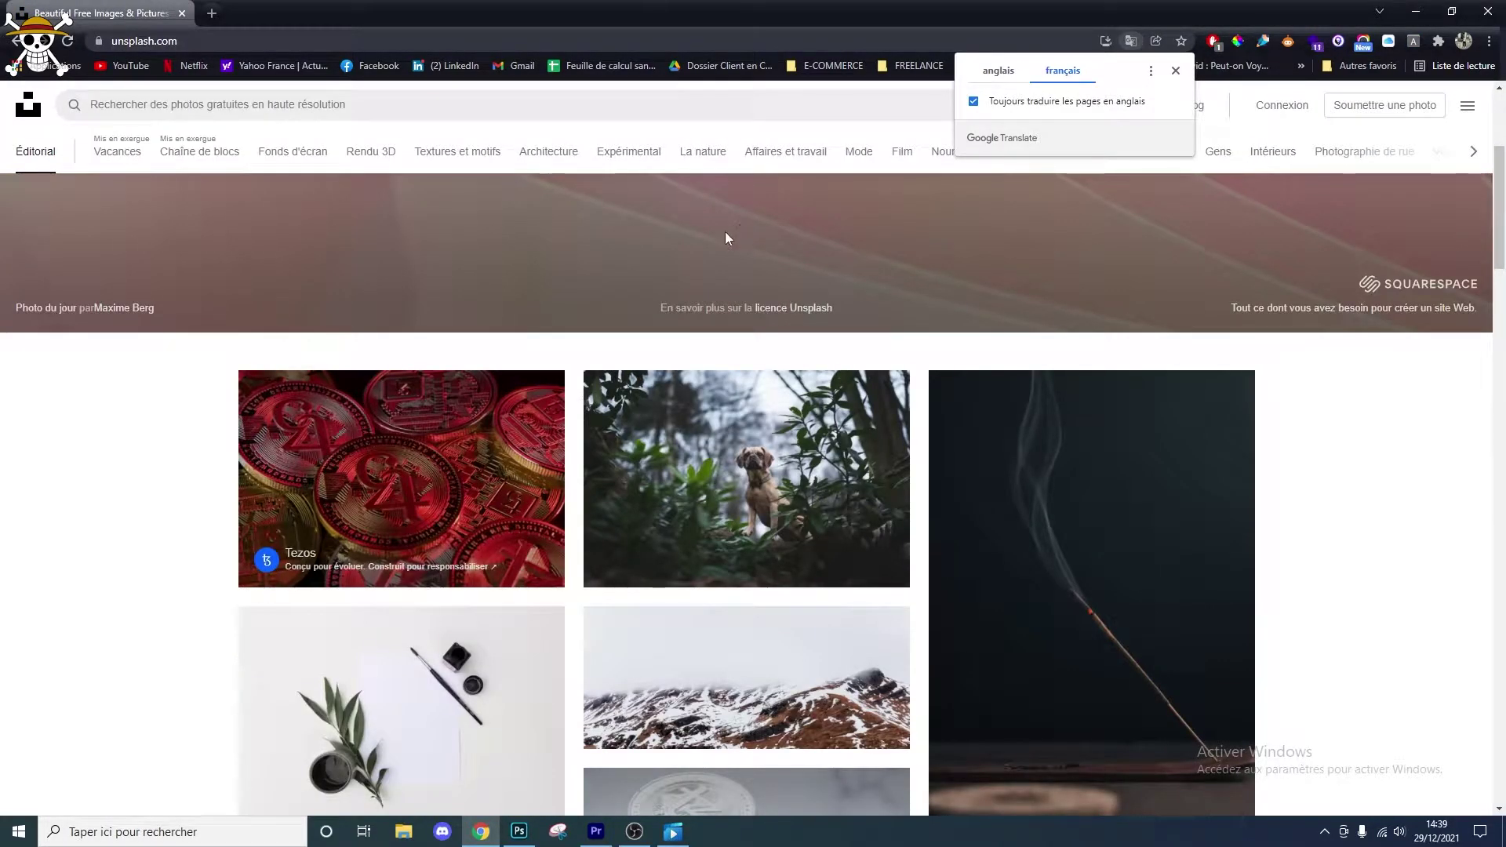
scroll(726, 238, down, 5)
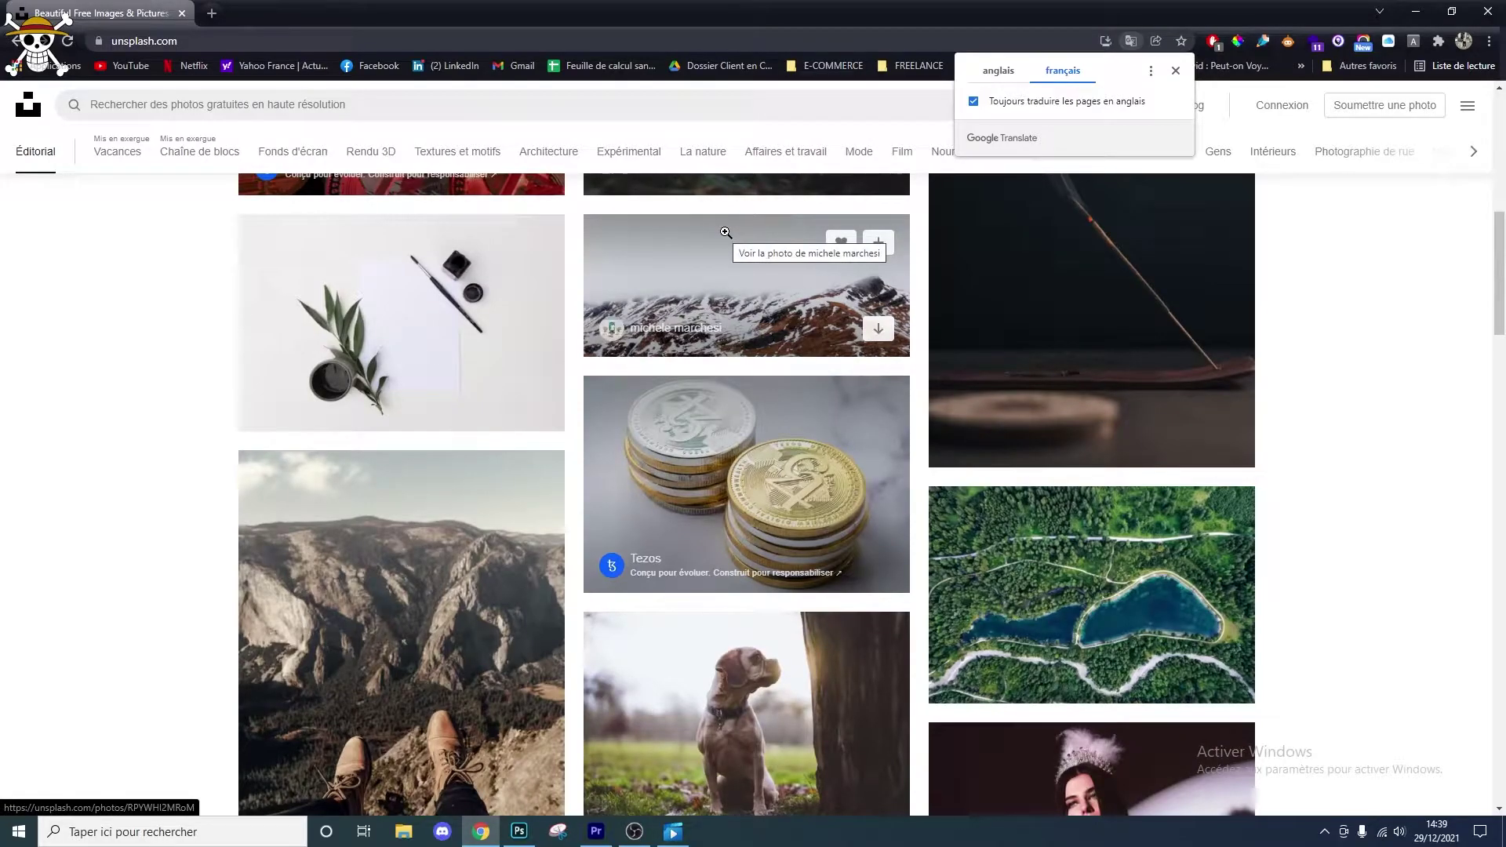
scroll(725, 232, down, 4)
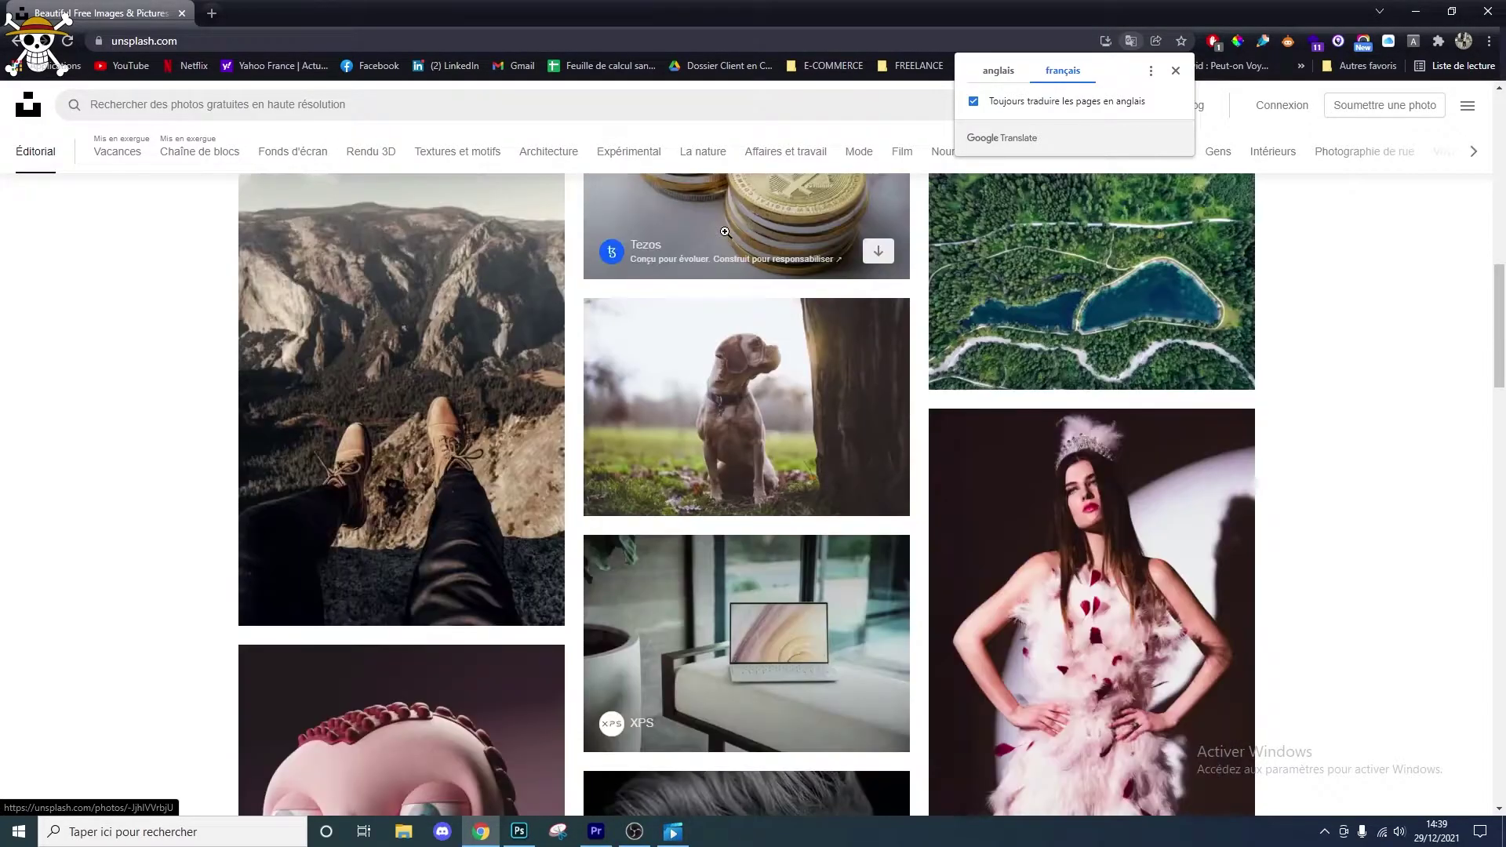
scroll(725, 233, down, 3)
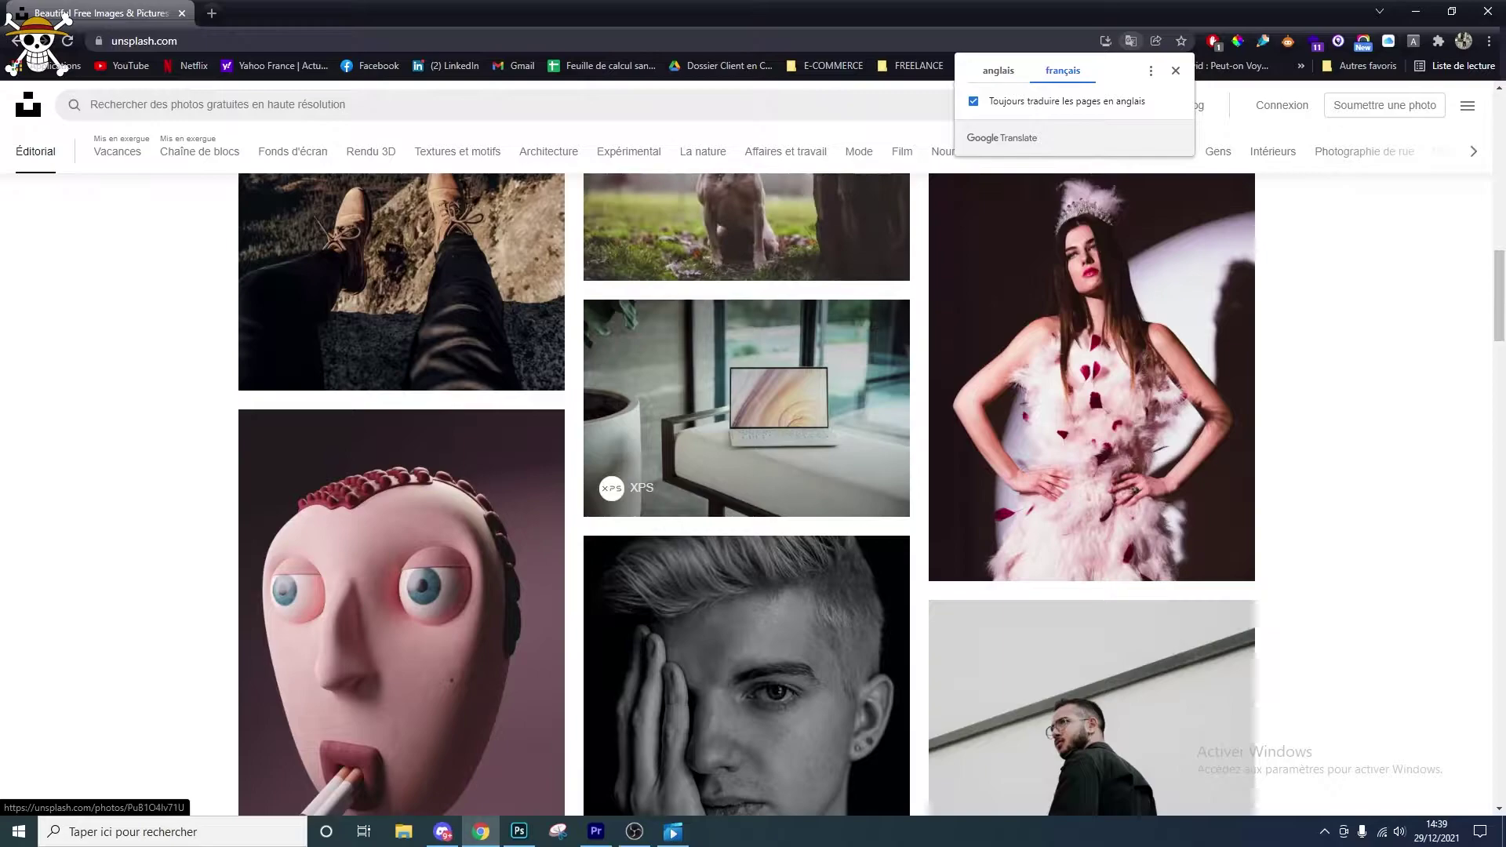
click(957, 549)
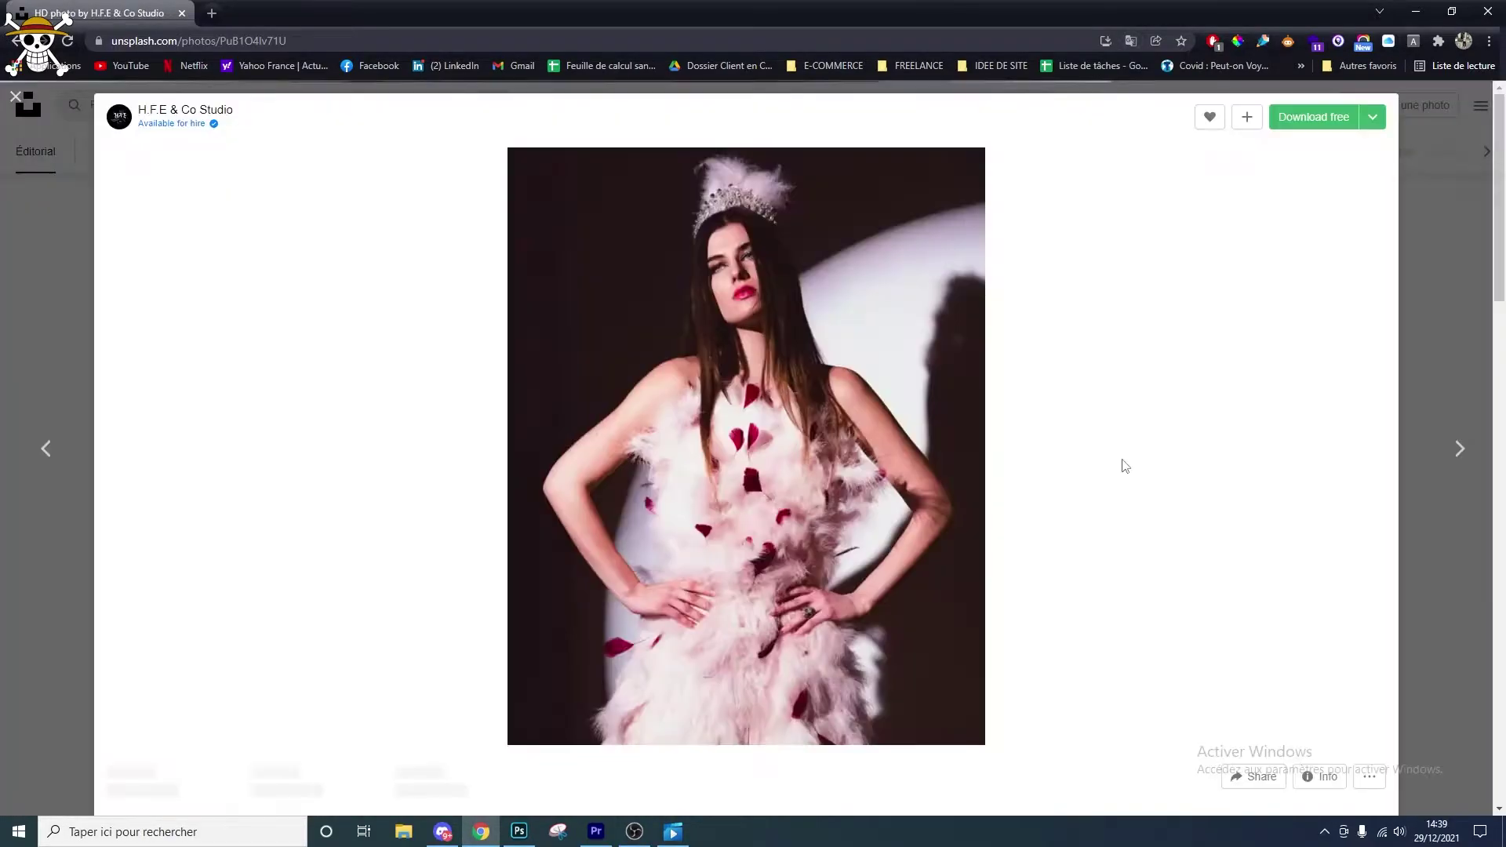
click(1452, 352)
scroll(1375, 434, down, 3)
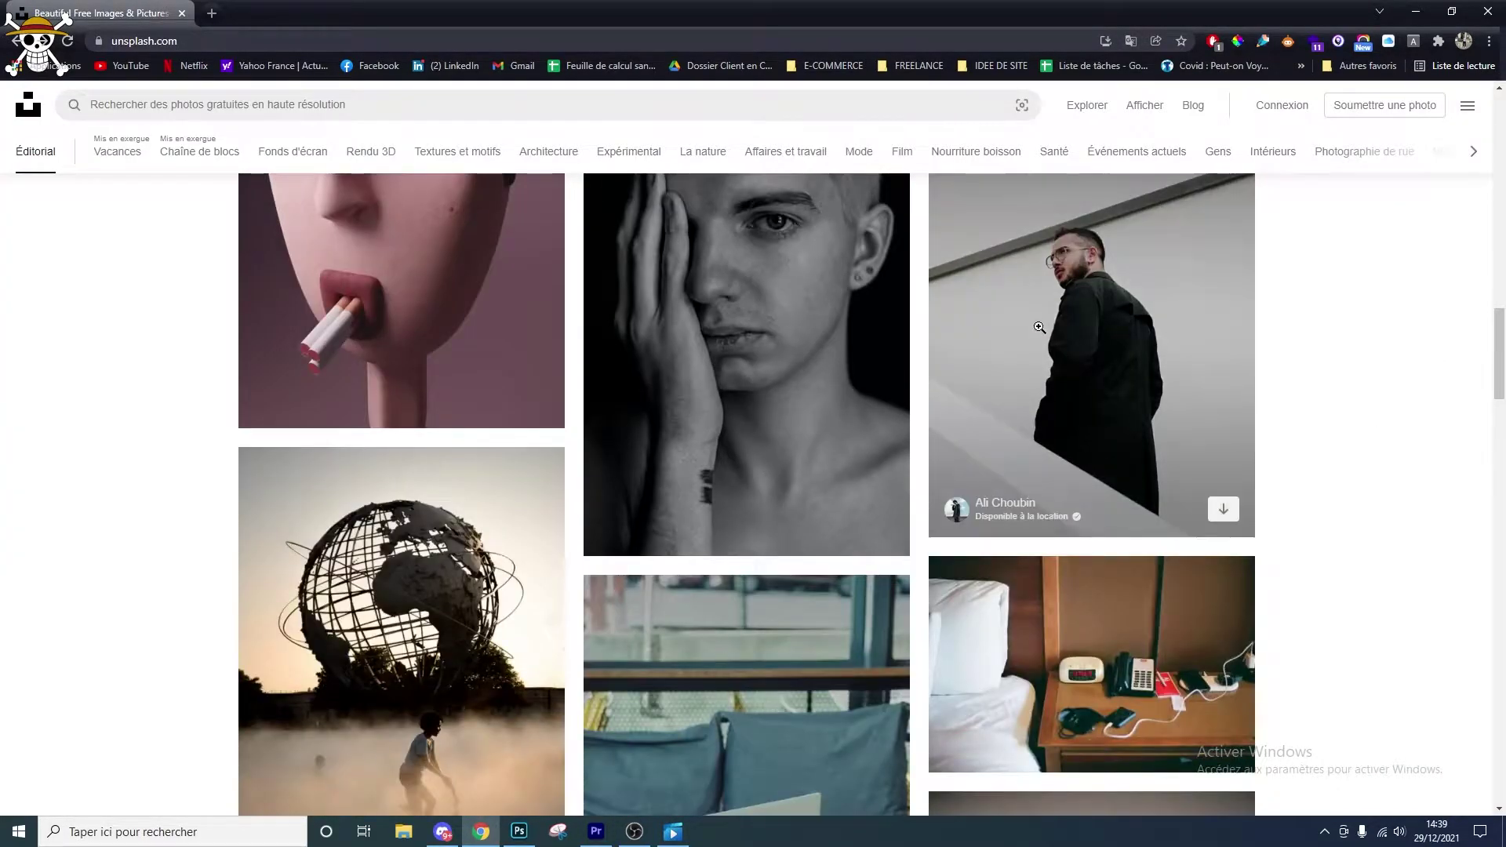
Step: Open the man-on-stairs photo and save the image to disk
click(1039, 327)
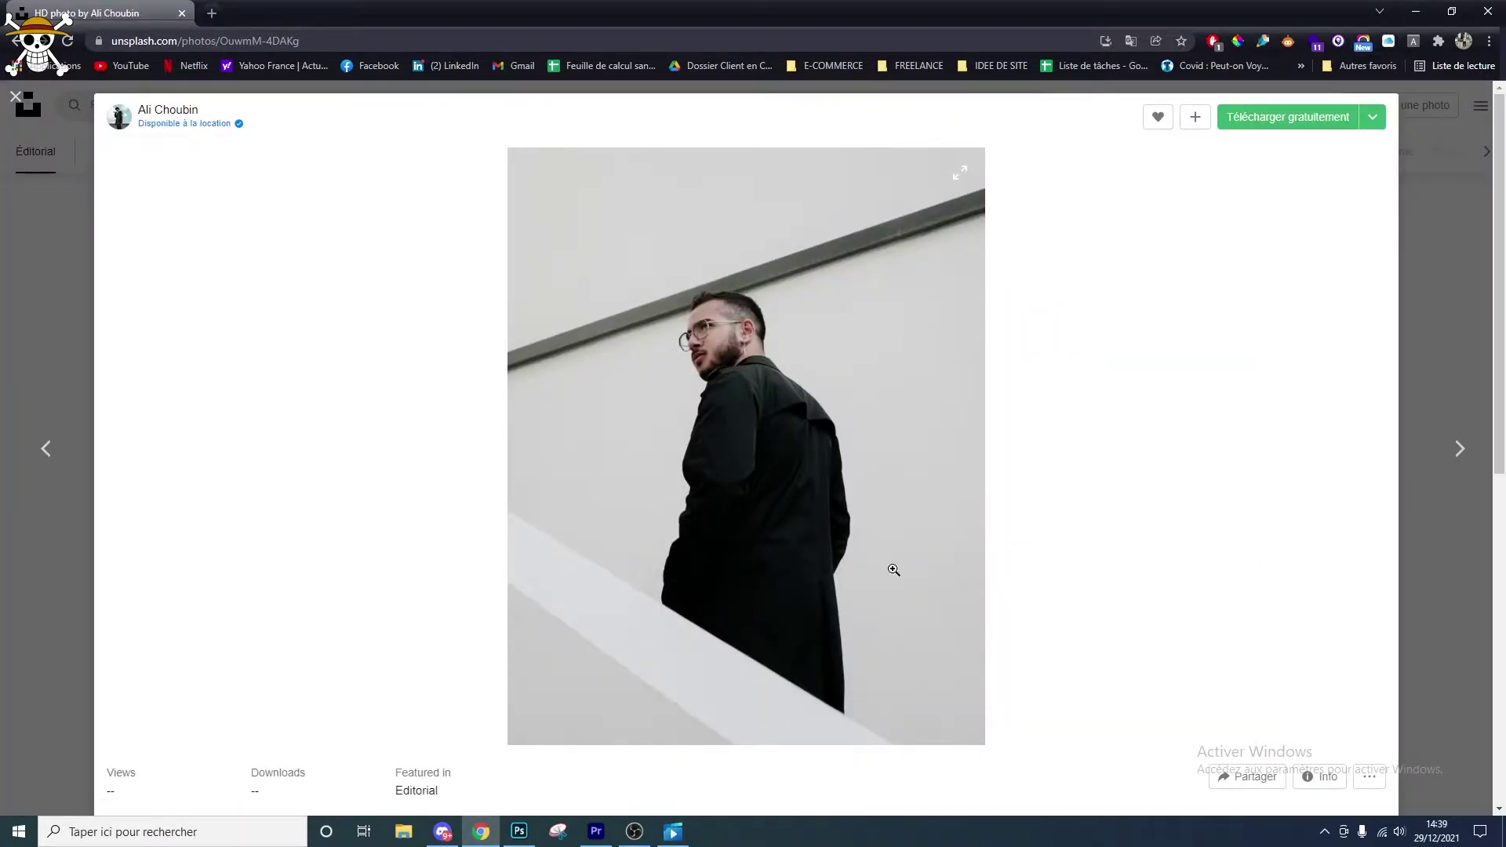
right_click(819, 378)
click(899, 412)
key(Return)
Step: In Photoshop, start opening a file from the desktop folder via Fichier > Ouvrir
click(518, 832)
click(40, 9)
click(59, 39)
click(68, 208)
Step: Open the downloaded stairs photo and unlock its background into Calque 0
double_click(609, 234)
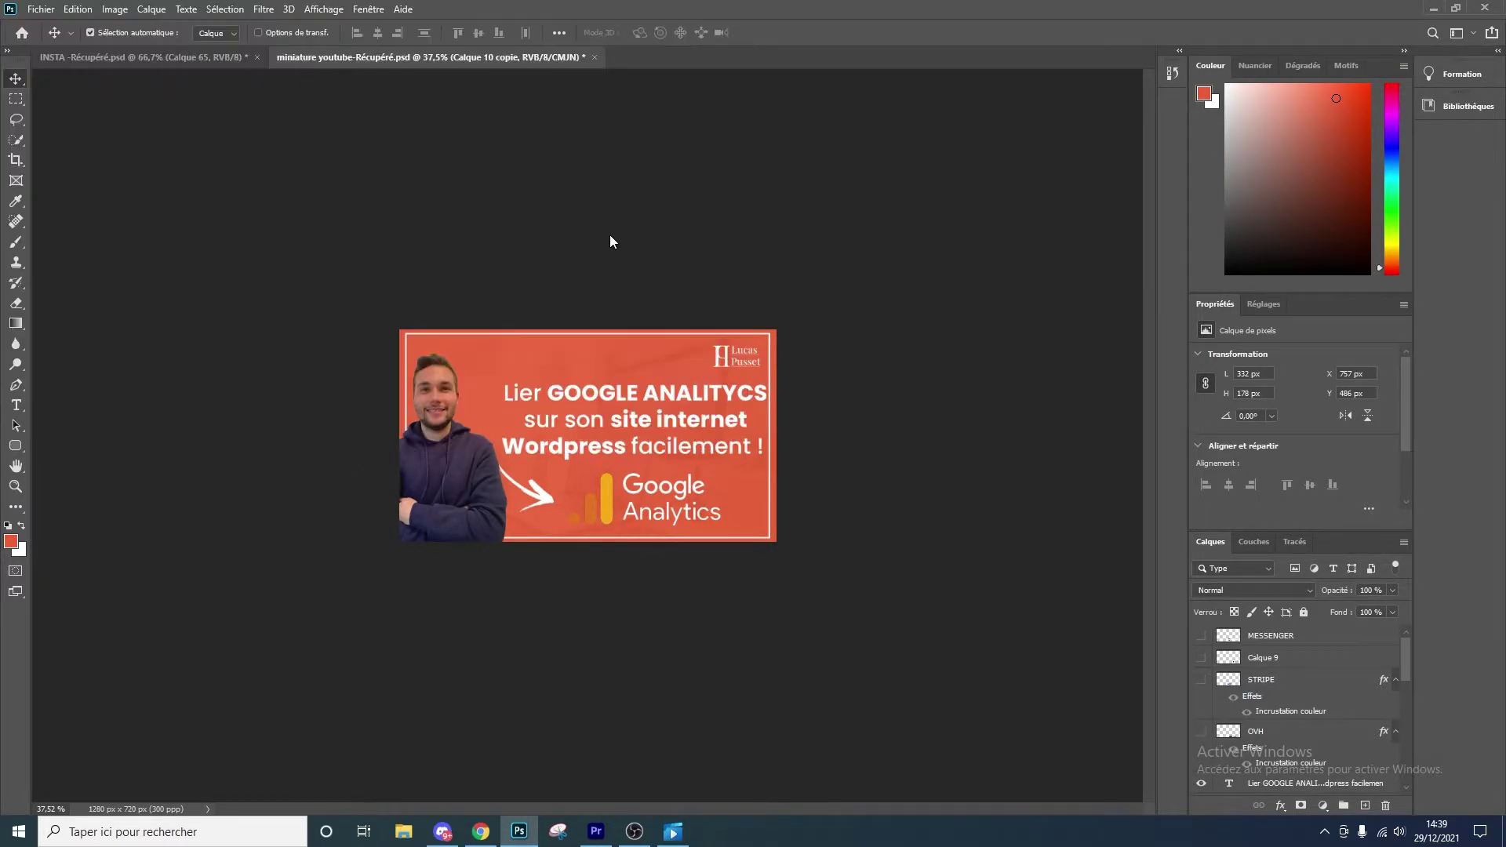
click(1381, 641)
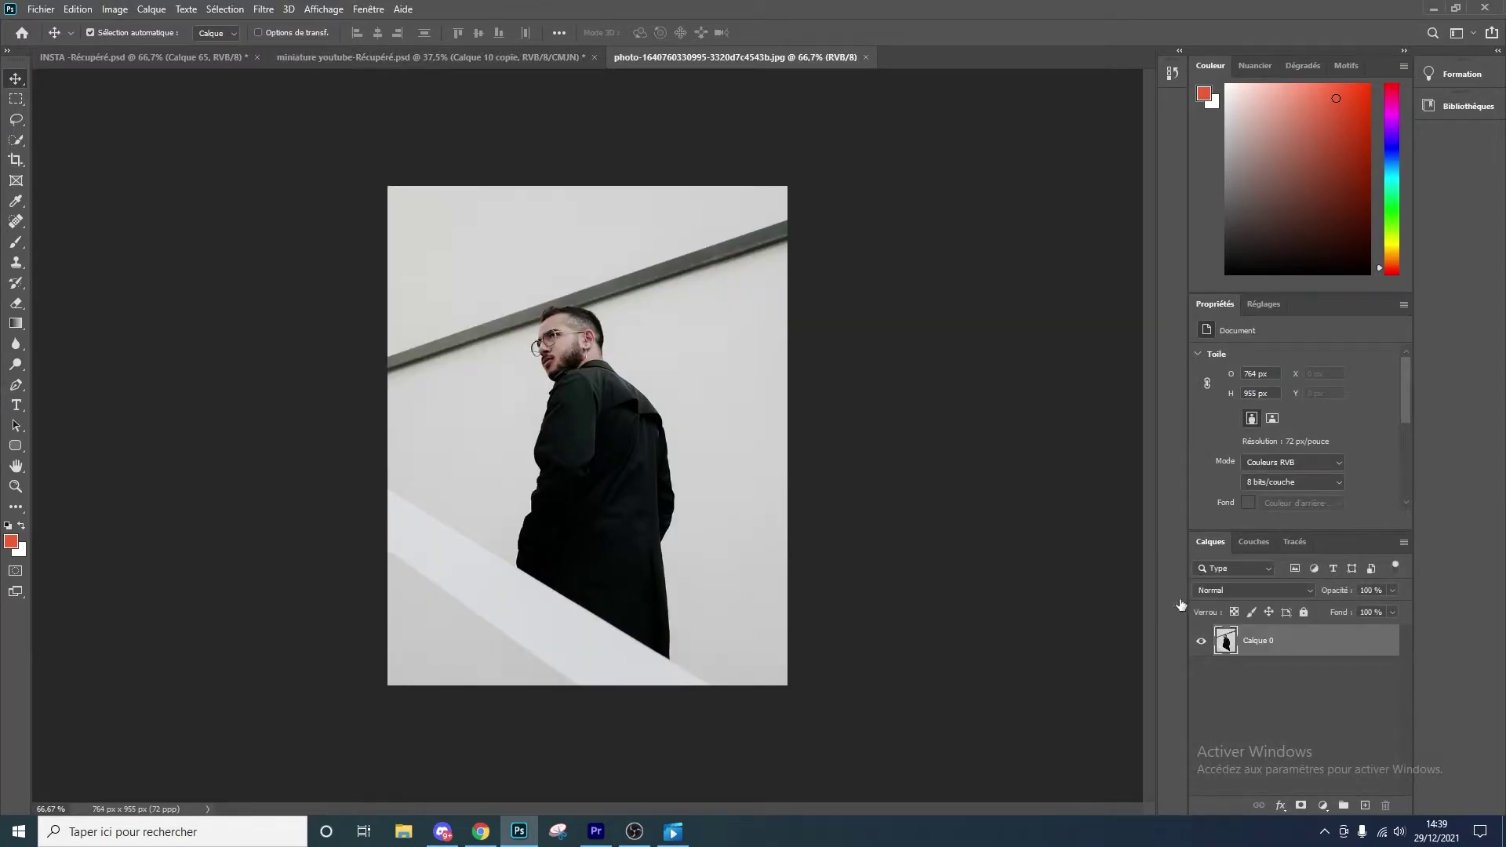
scroll(389, 299, up, 3)
scroll(389, 299, down, 1)
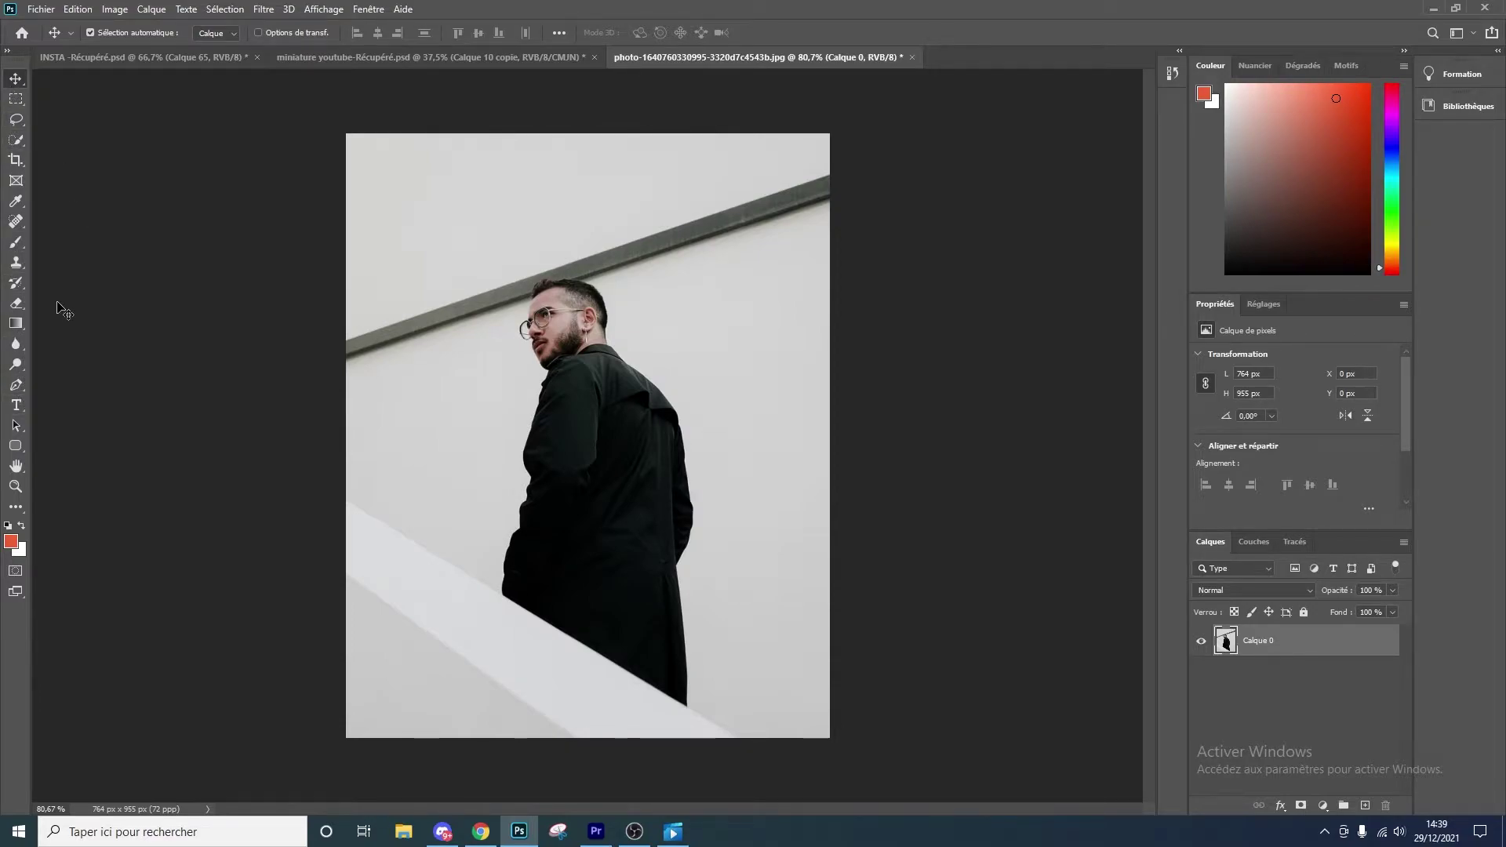
Step: Switch to the Magic Eraser tool from the eraser flyout
click(14, 307)
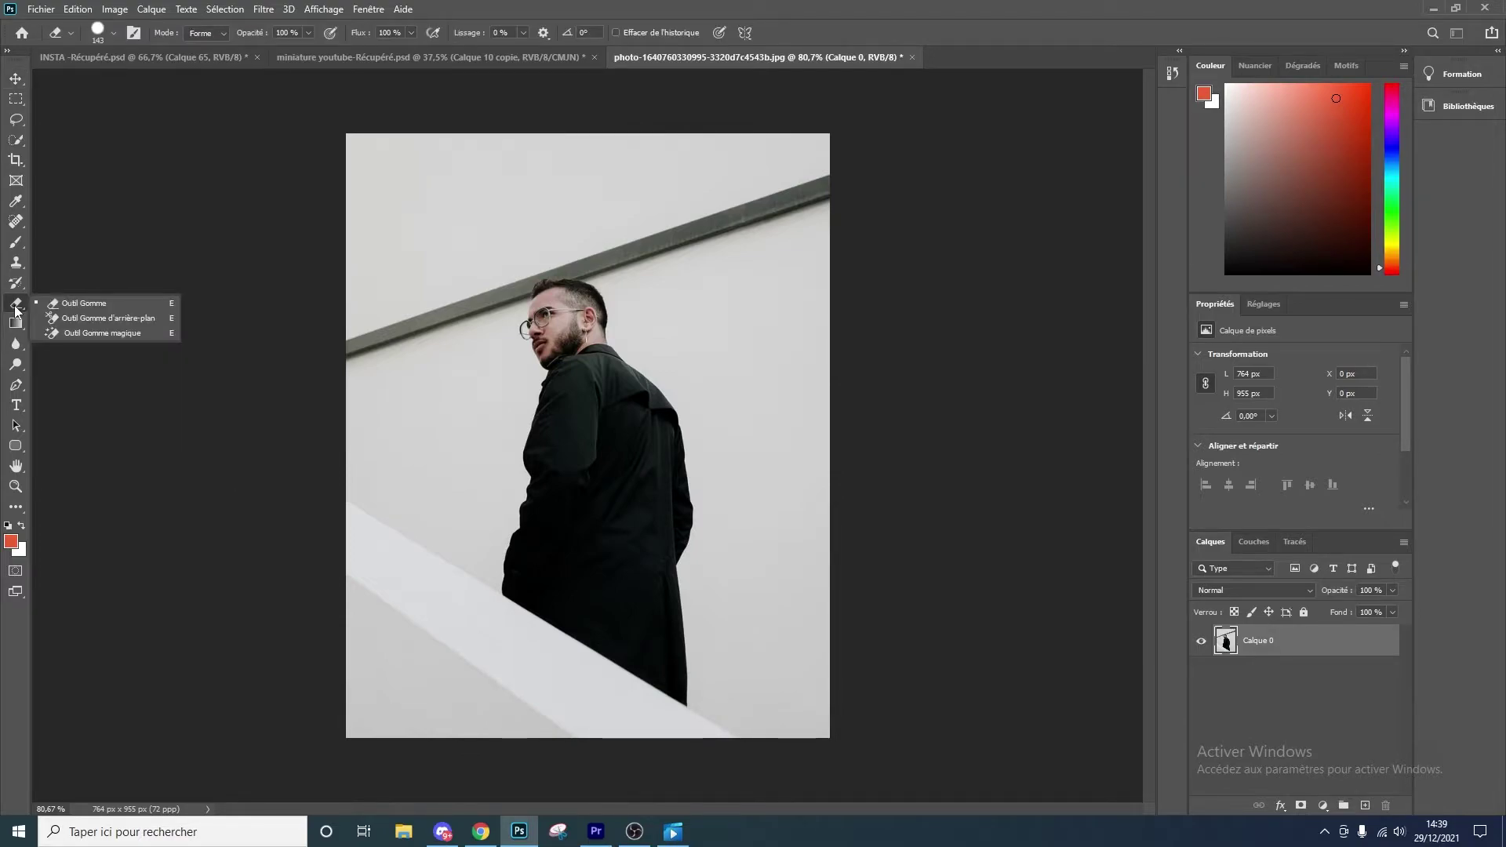
click(78, 333)
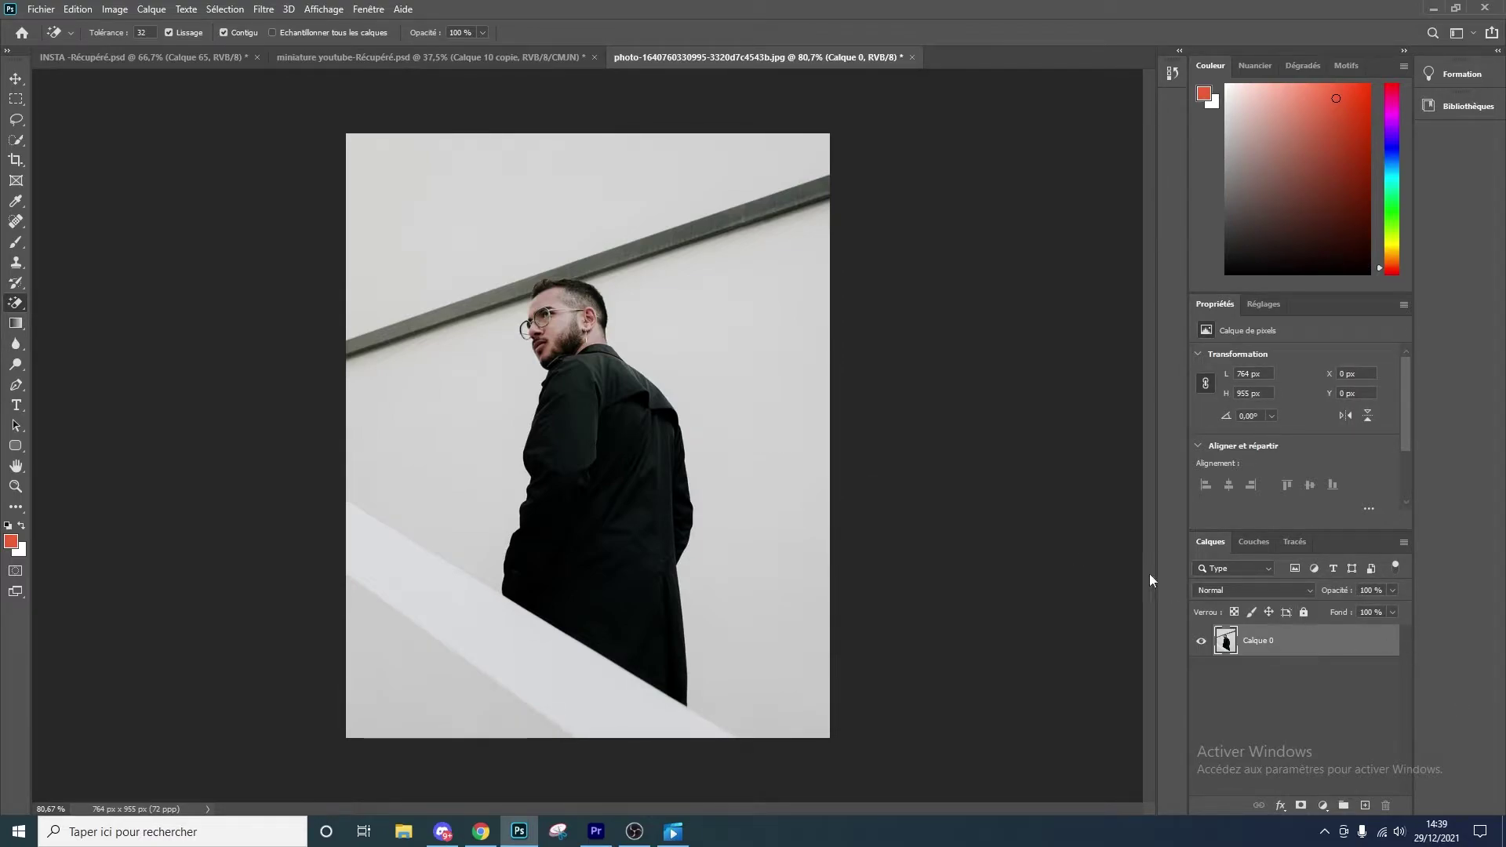
click(1303, 611)
Step: Unlock Calque 0 and magic-erase the white wall above and below the rail
click(719, 389)
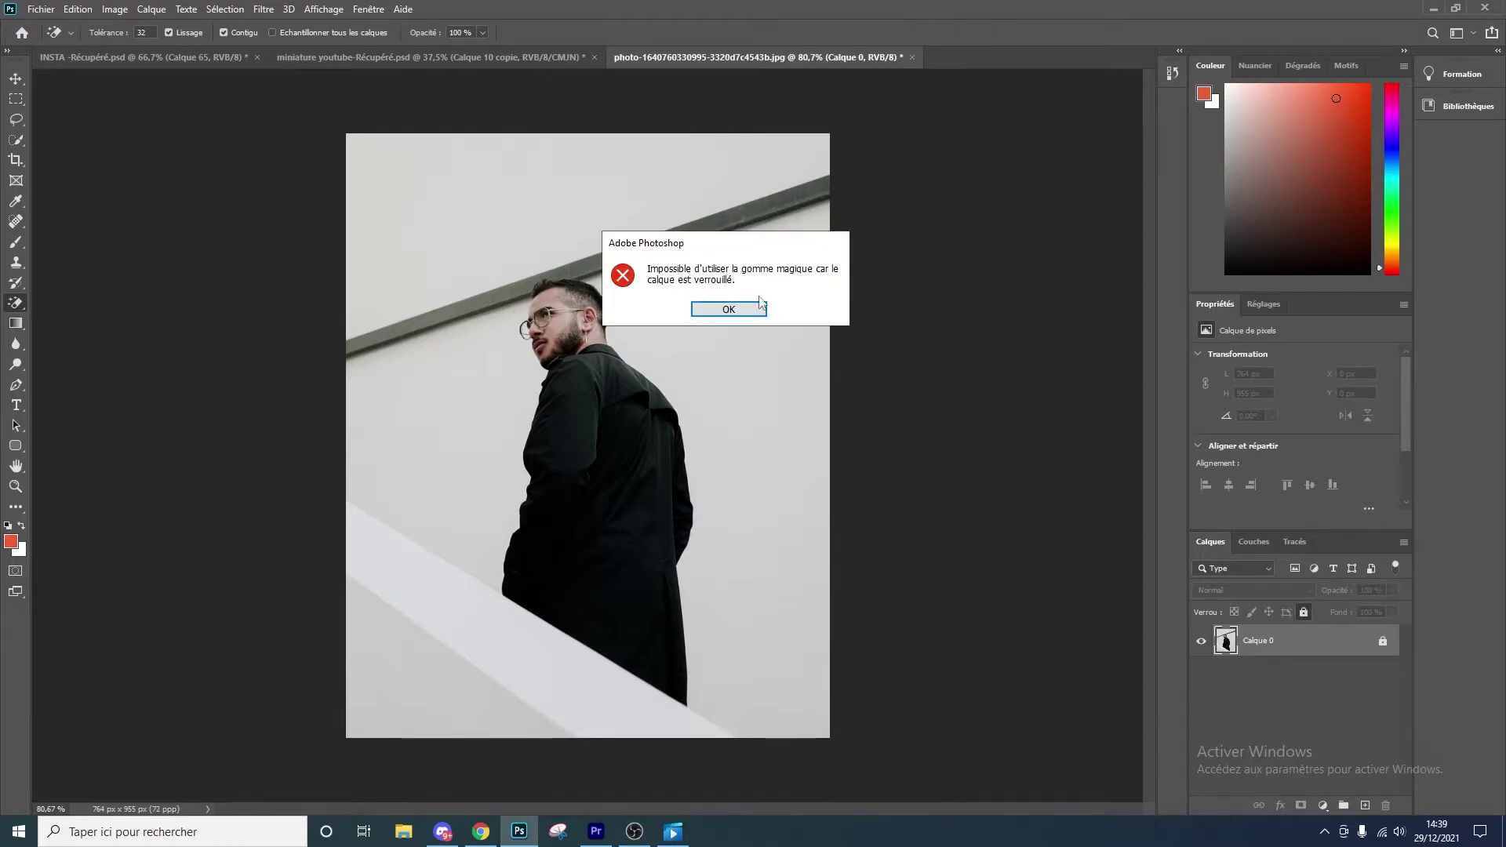
click(759, 309)
click(1384, 643)
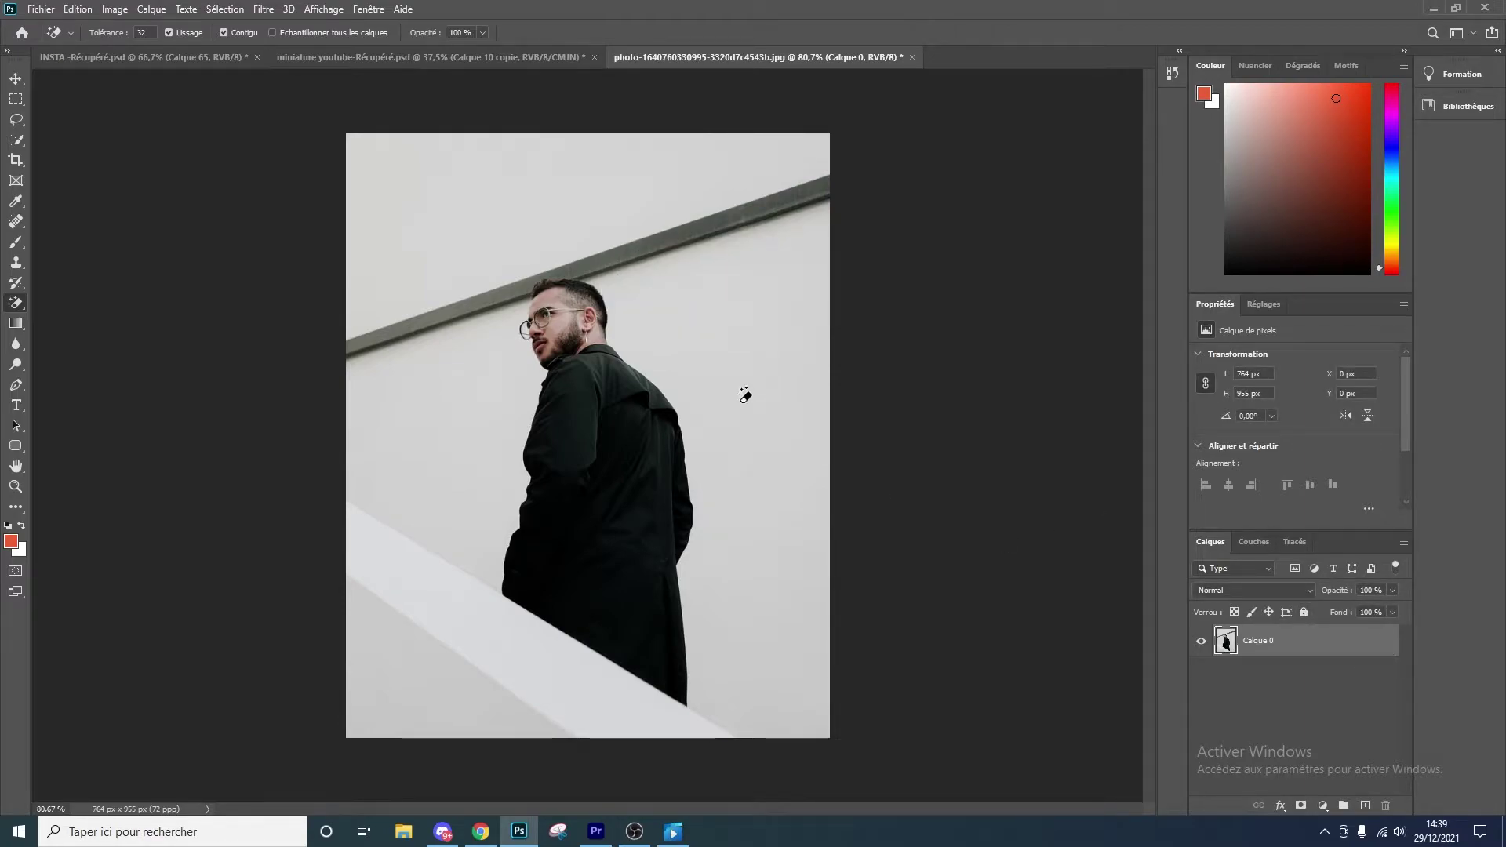
click(399, 194)
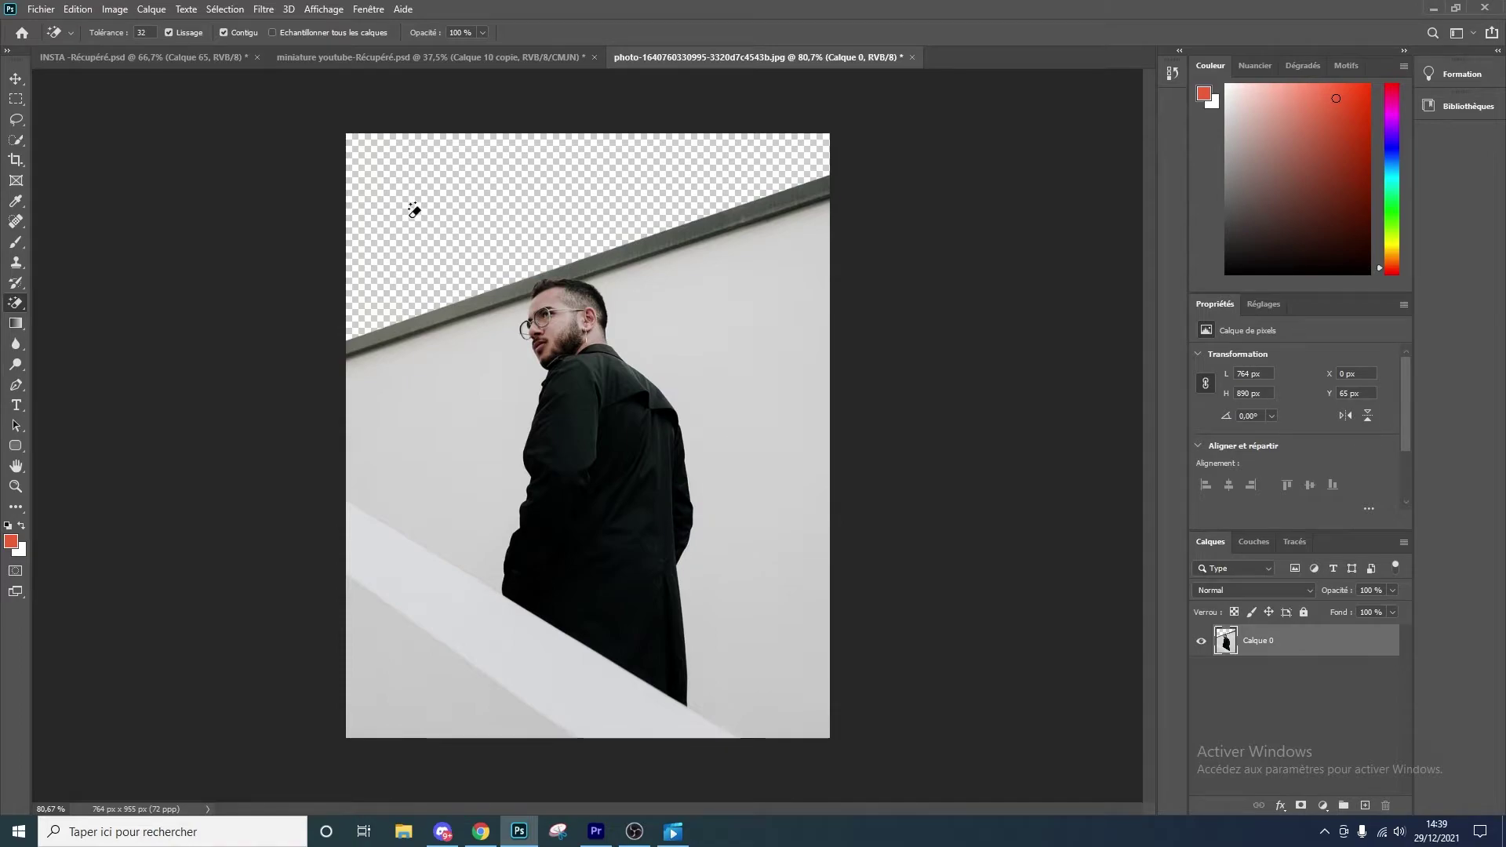
click(440, 396)
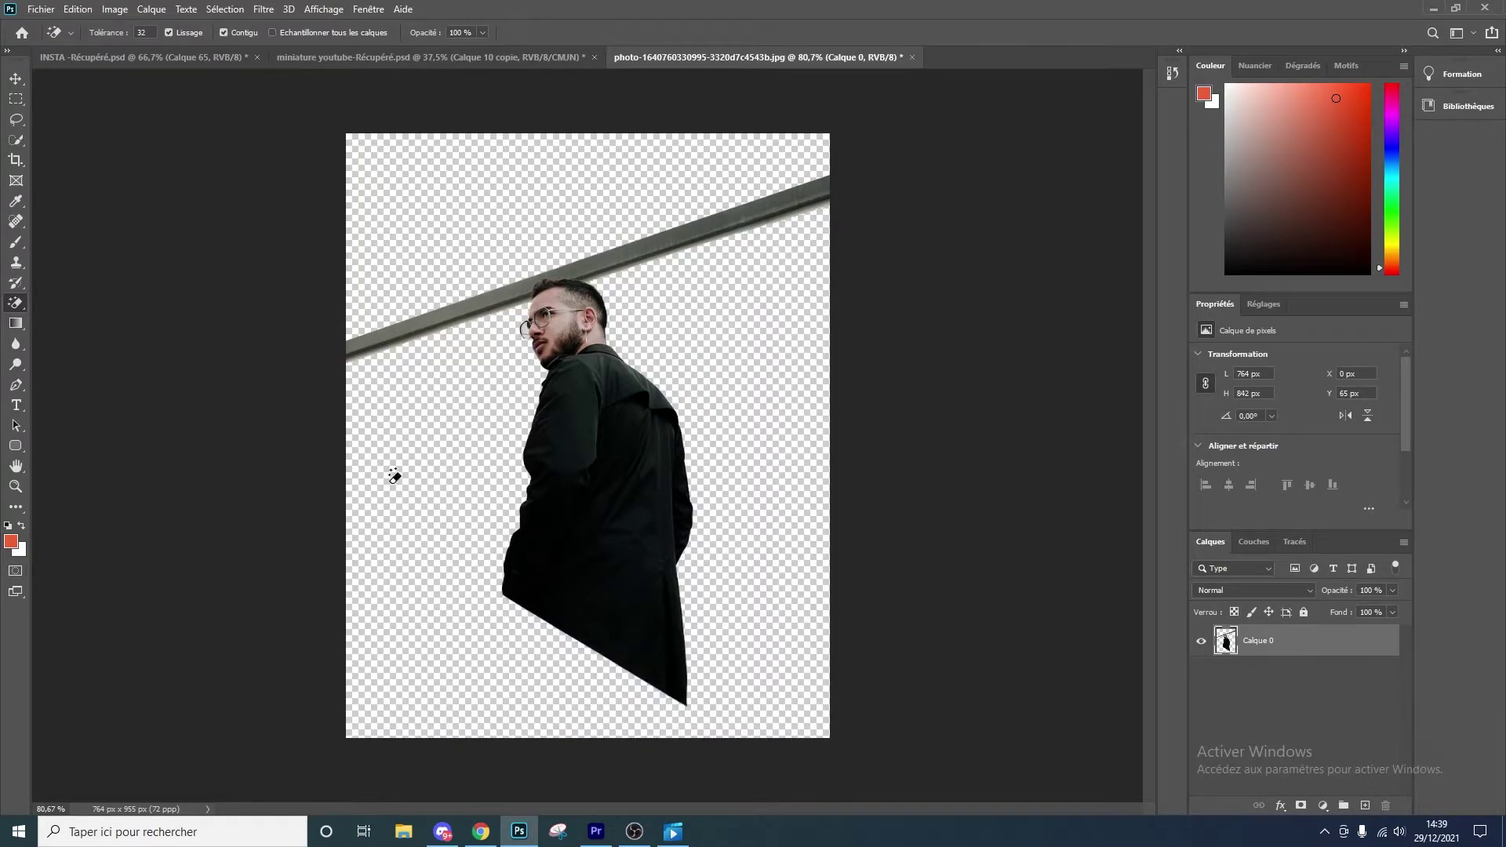
click(416, 326)
Step: Magic-erase most of the grey rail band near the man's head
scroll(431, 373, up, 2)
scroll(437, 347, down, 1)
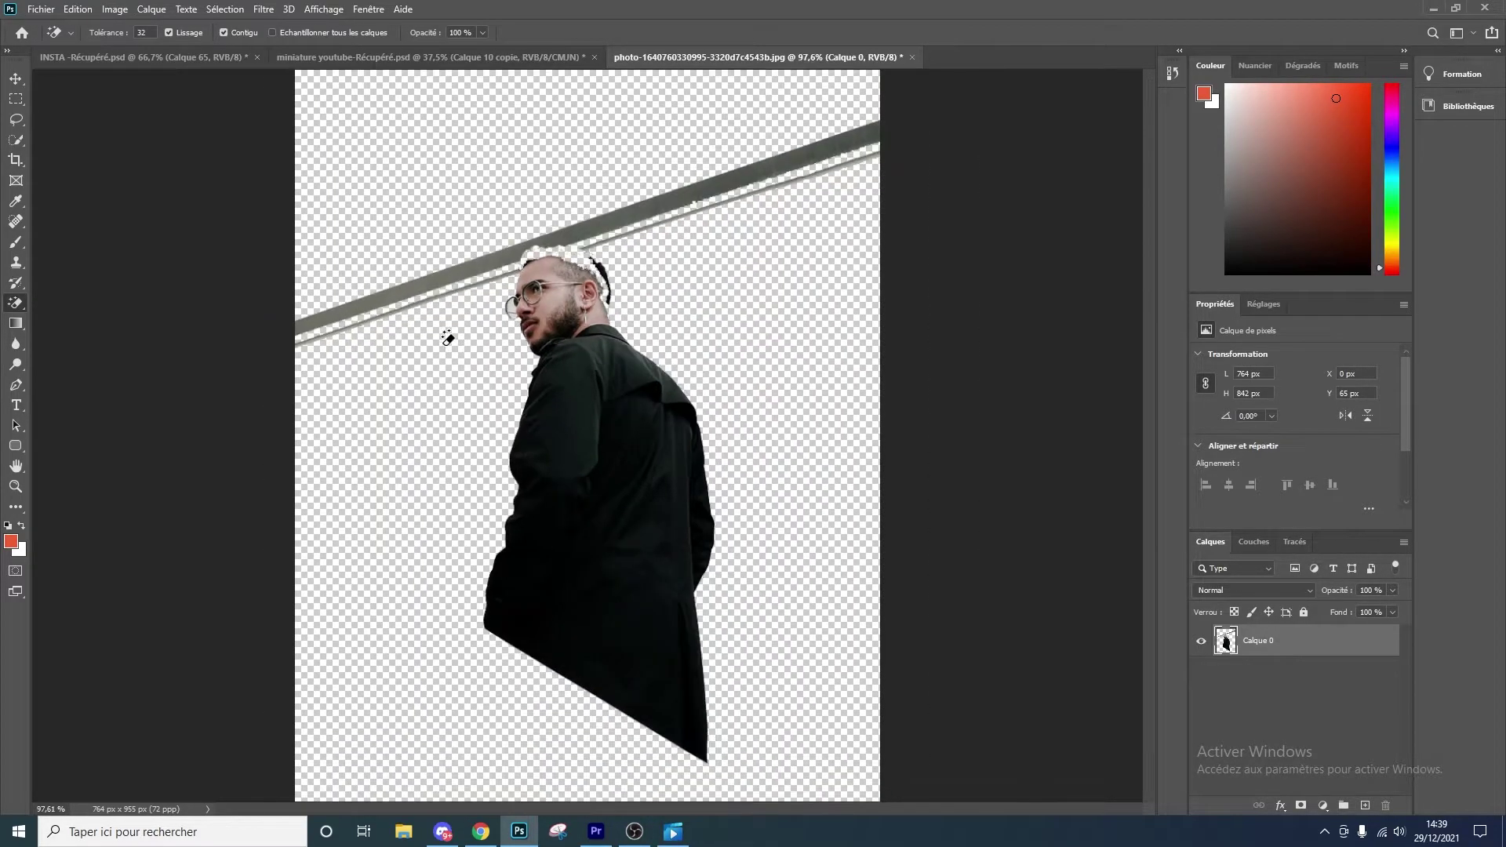
scroll(490, 238, up, 2)
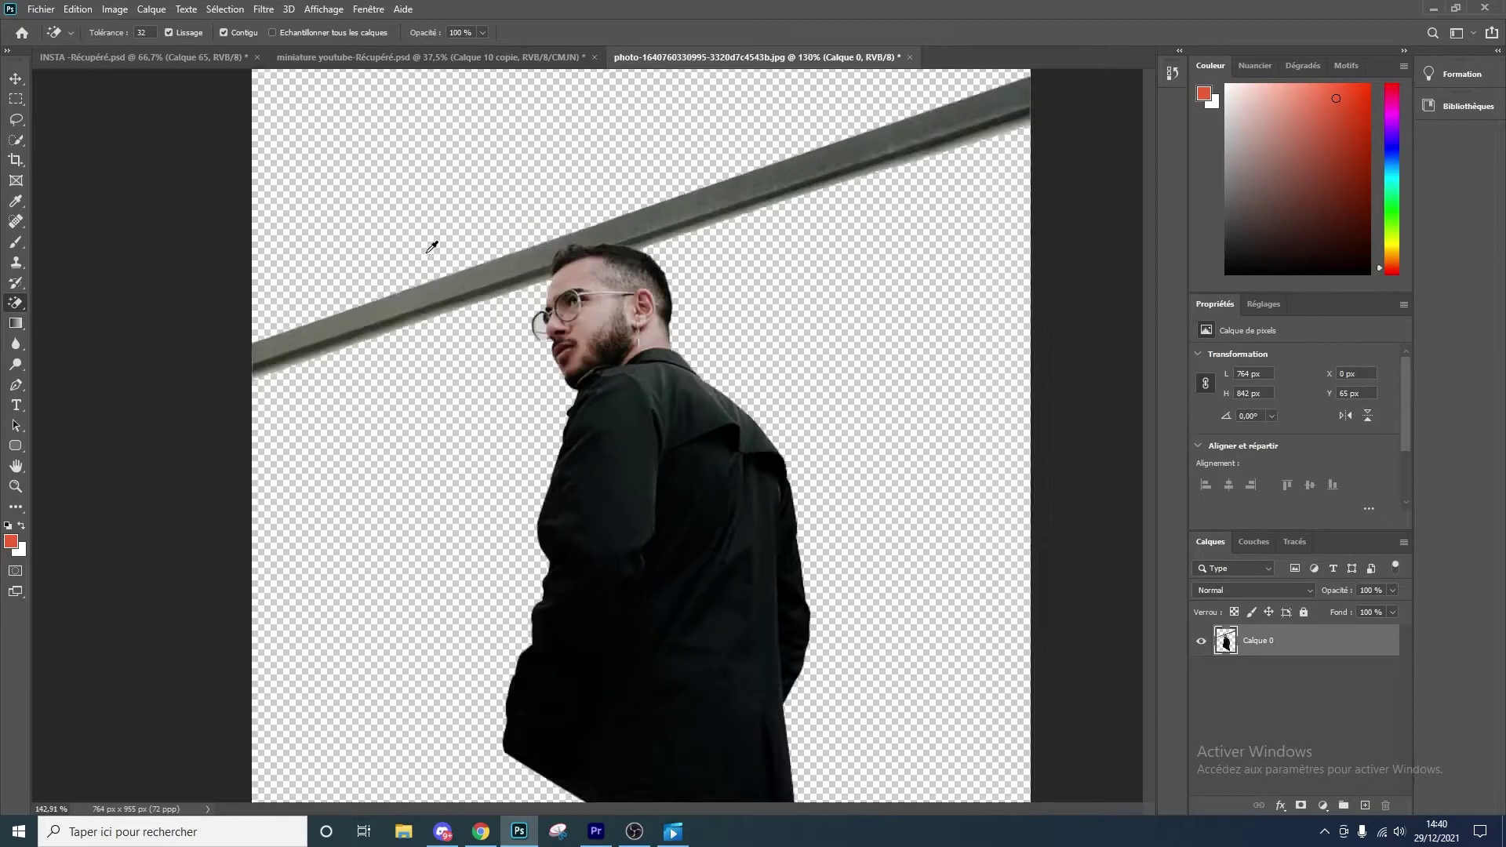
scroll(431, 242, up, 2)
click(464, 291)
scroll(466, 290, down, 1)
scroll(470, 288, down, 1)
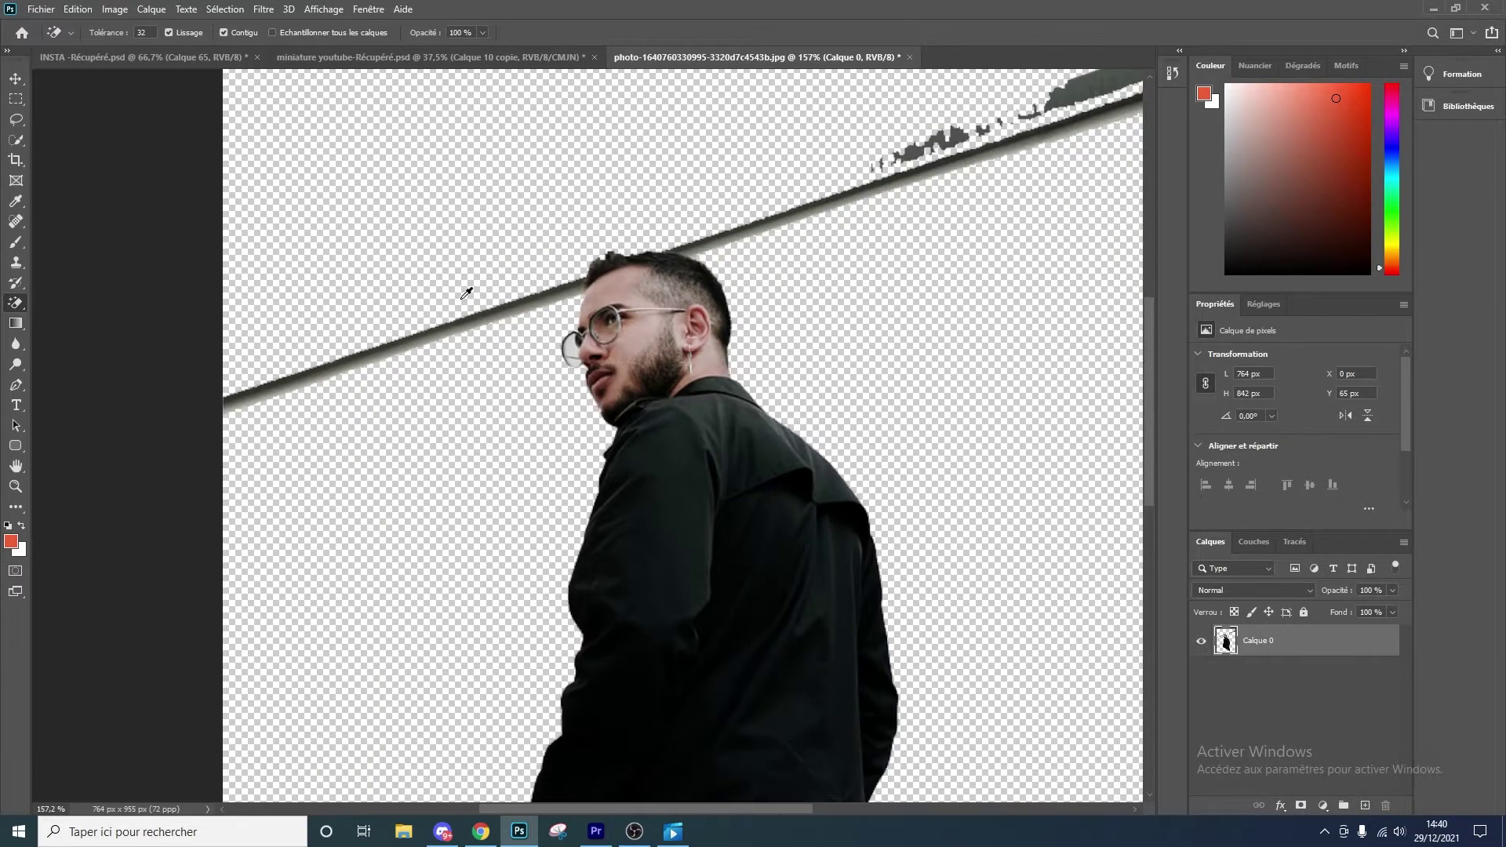
scroll(475, 287, down, 1)
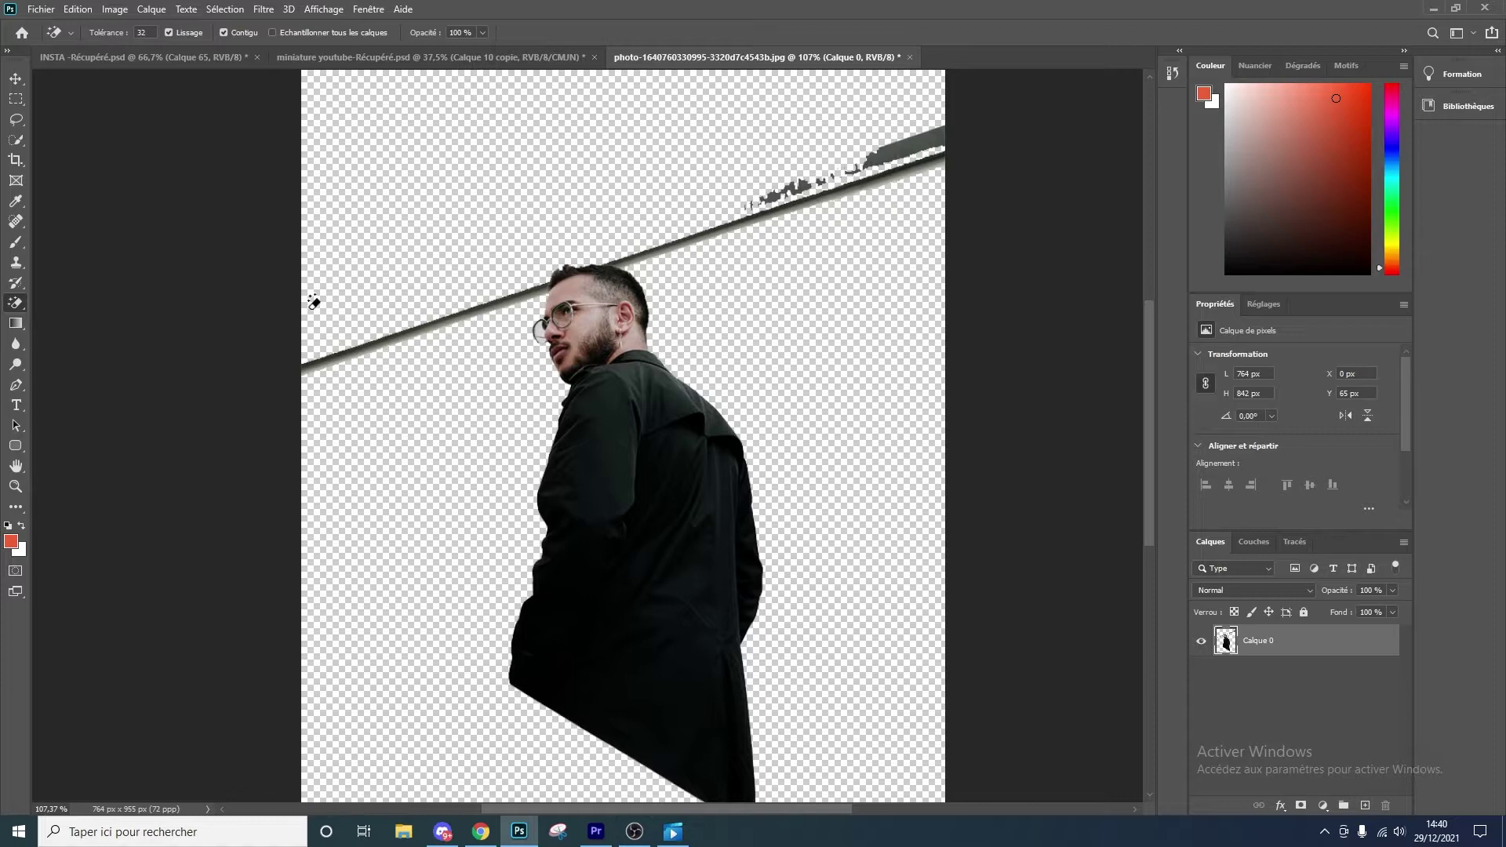
scroll(312, 301, down, 1)
right_click(9, 307)
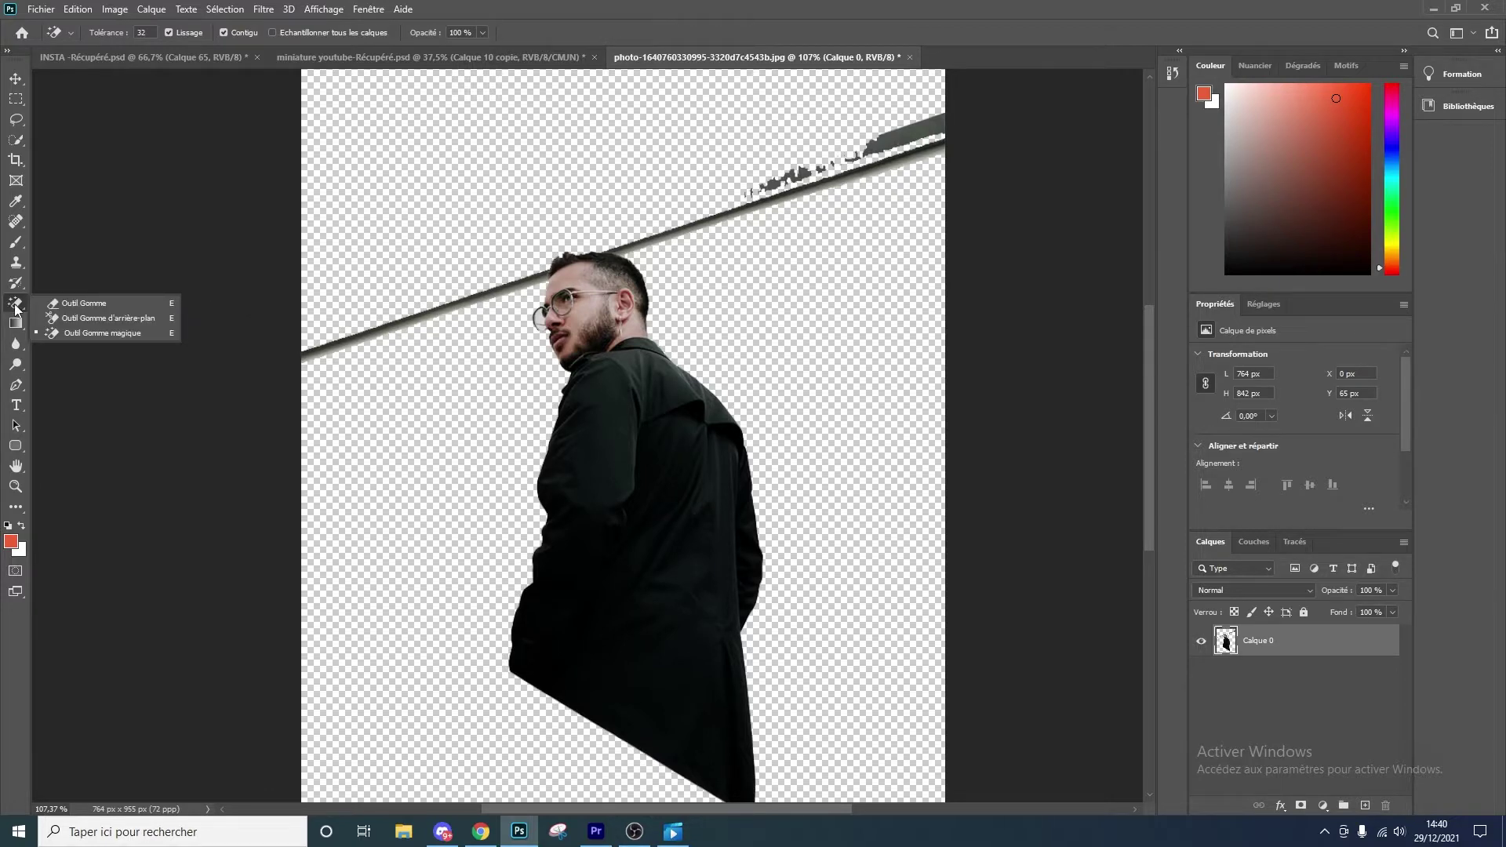
click(68, 304)
Step: Erase the leftover stair rail and wispy hair strands beside the head with the Eraser
scroll(718, 309, up, 4)
mouse_move(725, 305)
mouse_down()
mouse_move(773, 267)
mouse_move(947, 222)
mouse_up()
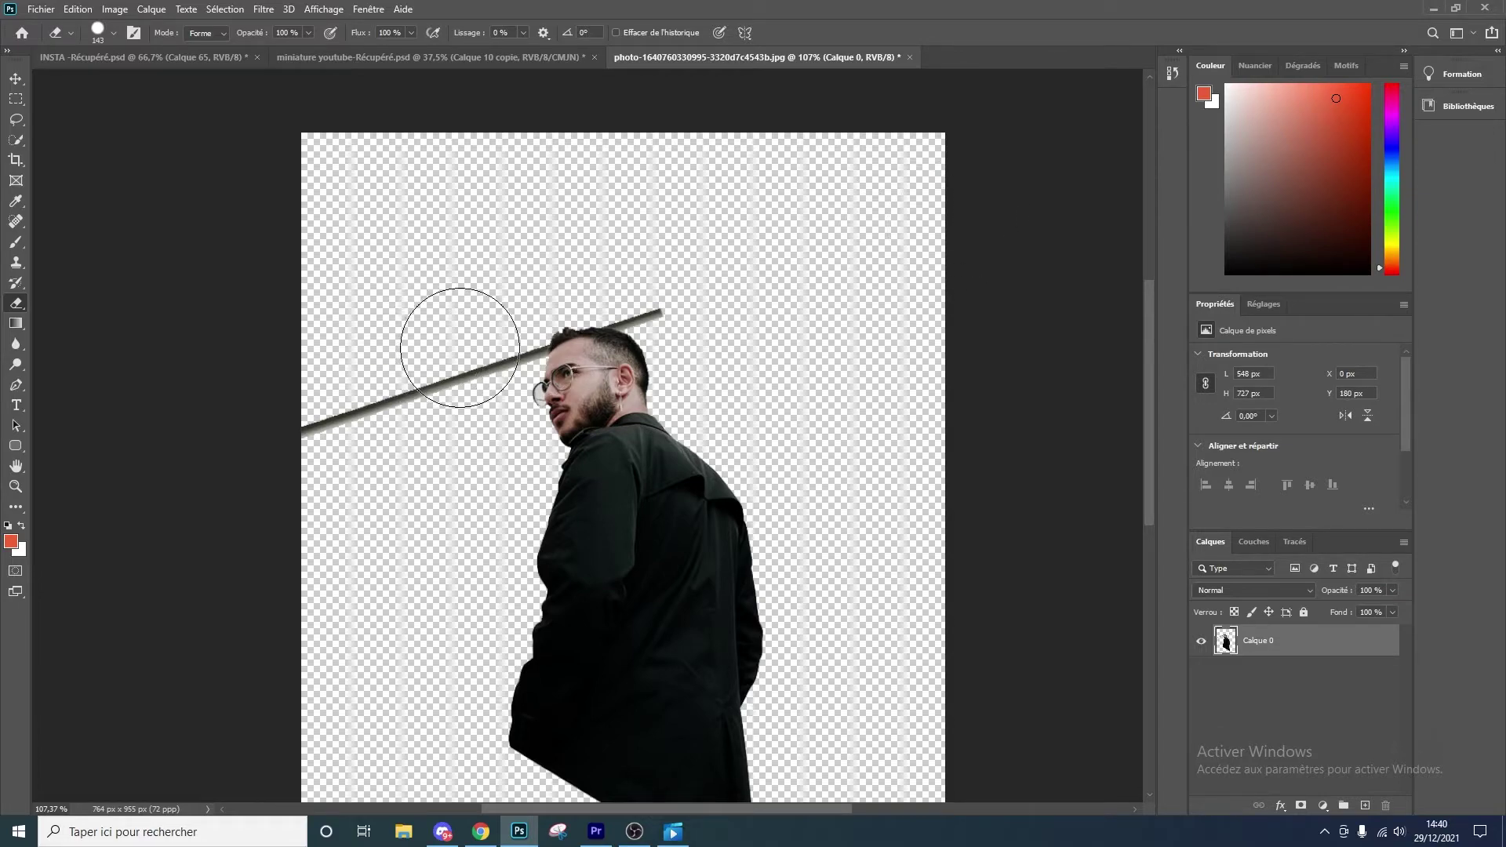
drag(486, 339, 235, 427)
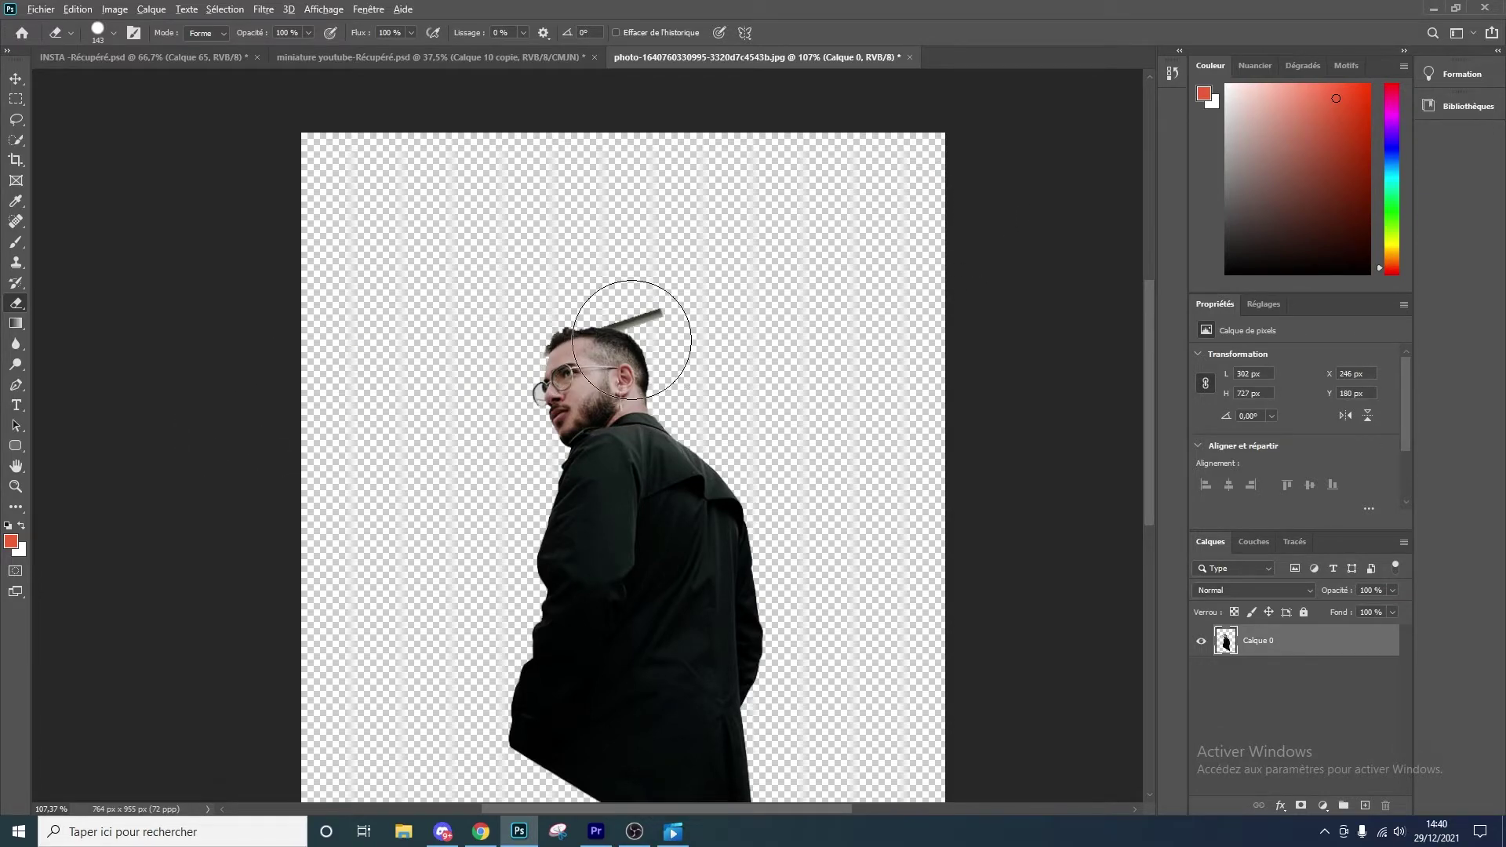
scroll(622, 319, up, 3)
scroll(572, 337, up, 3)
scroll(425, 320, up, 2)
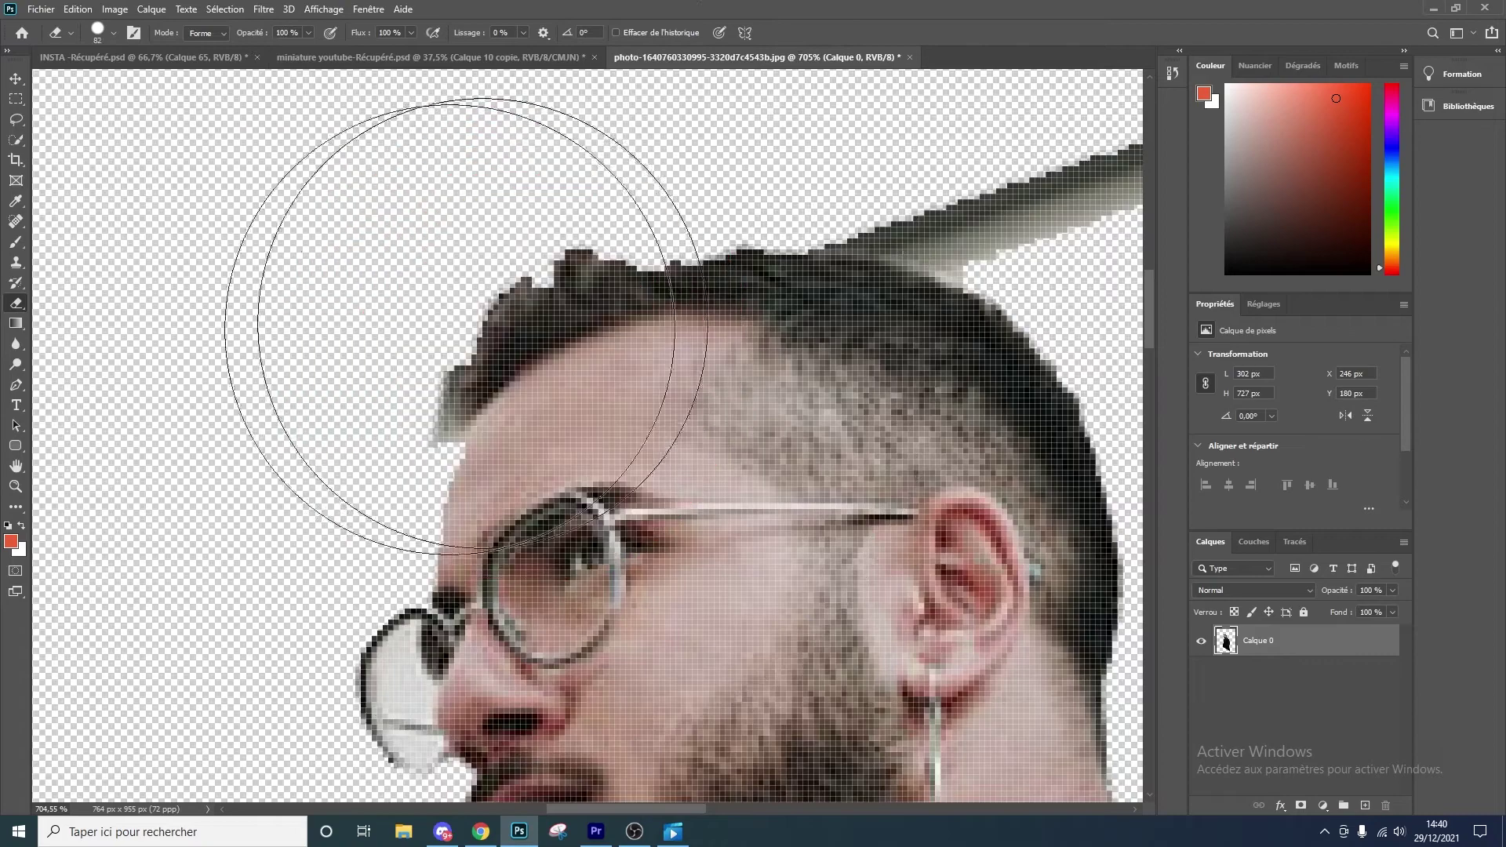
drag(383, 348, 360, 423)
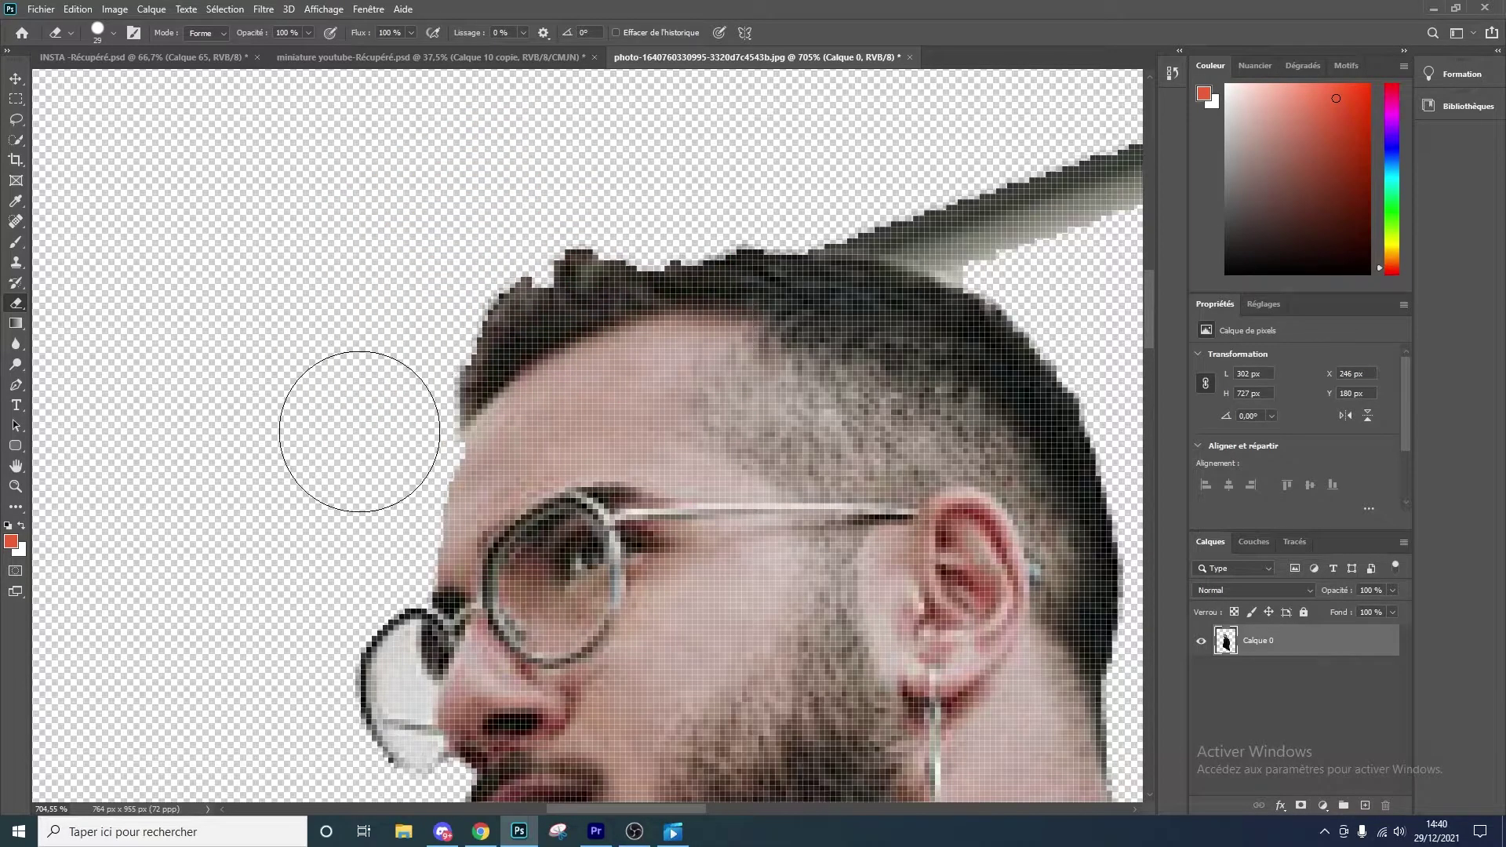
drag(850, 162, 978, 185)
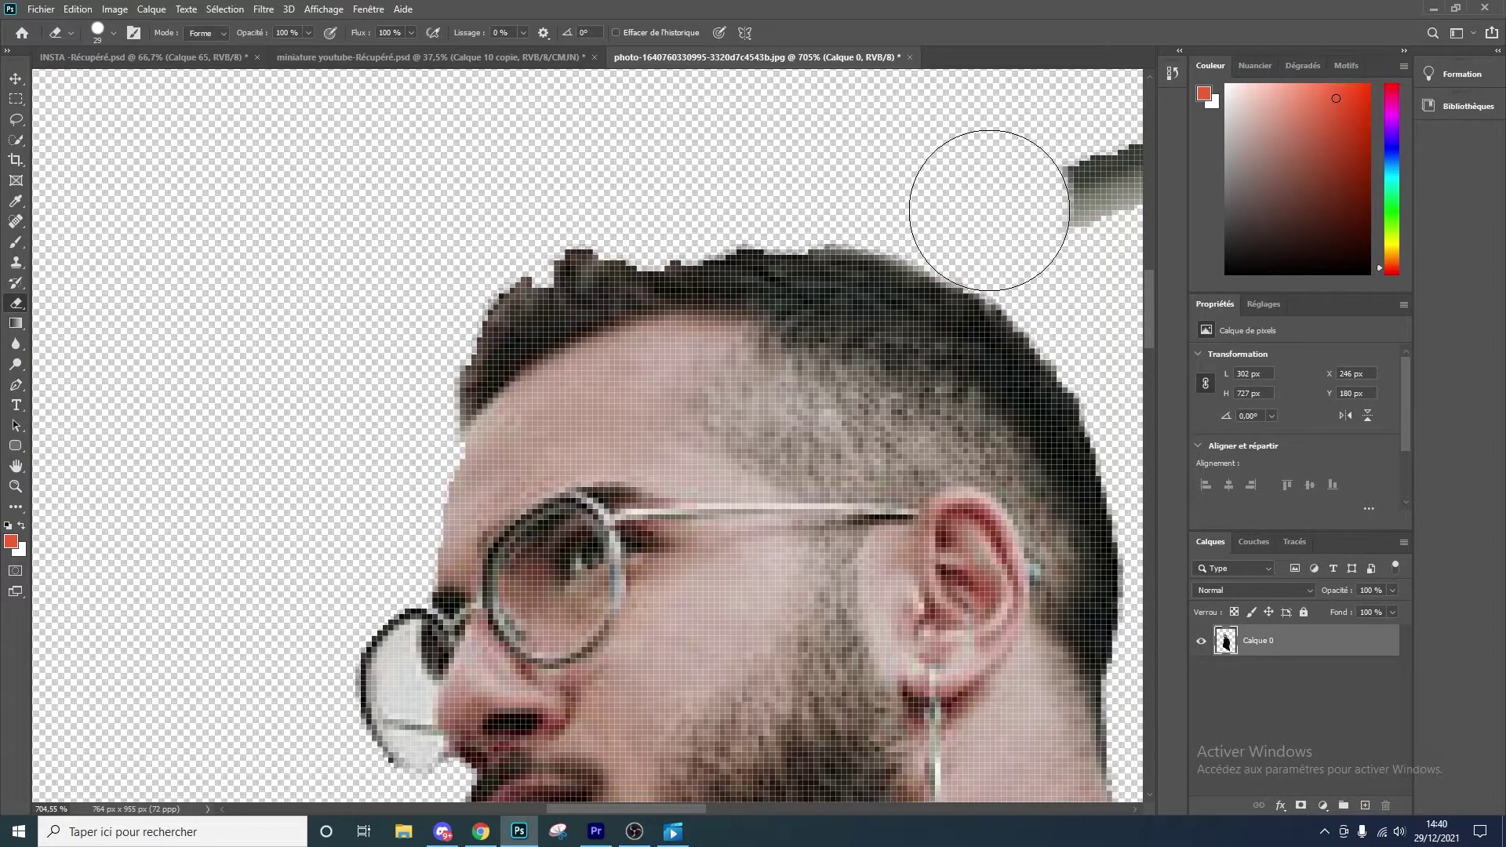
scroll(988, 196, down, 6)
scroll(1060, 194, down, 4)
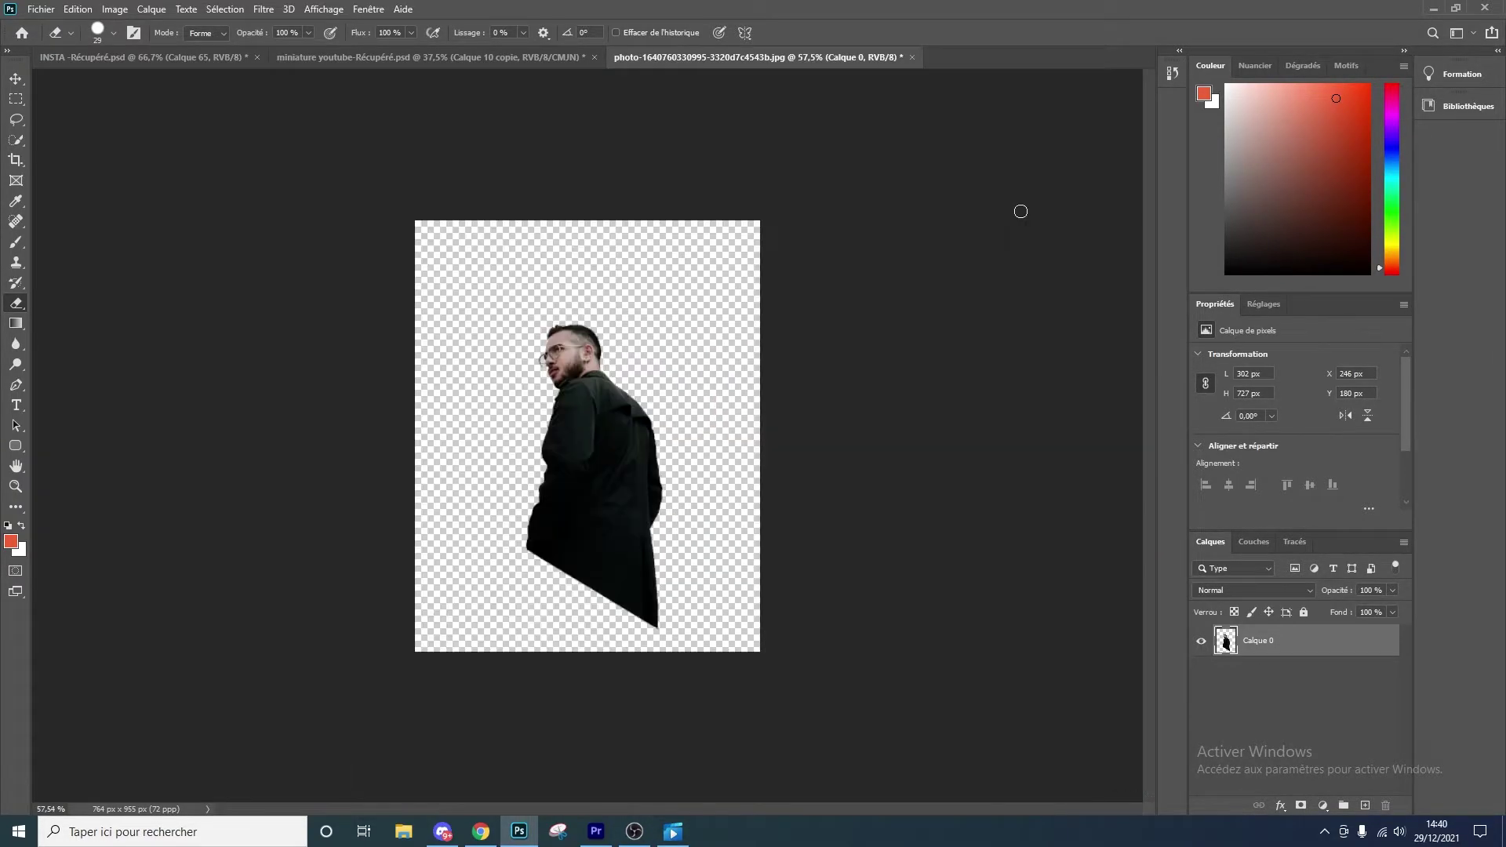
Step: Move the cut-out man up and left within the canvas
click(16, 79)
mouse_move(616, 517)
mouse_down()
mouse_move(561, 494)
mouse_move(609, 478)
mouse_up()
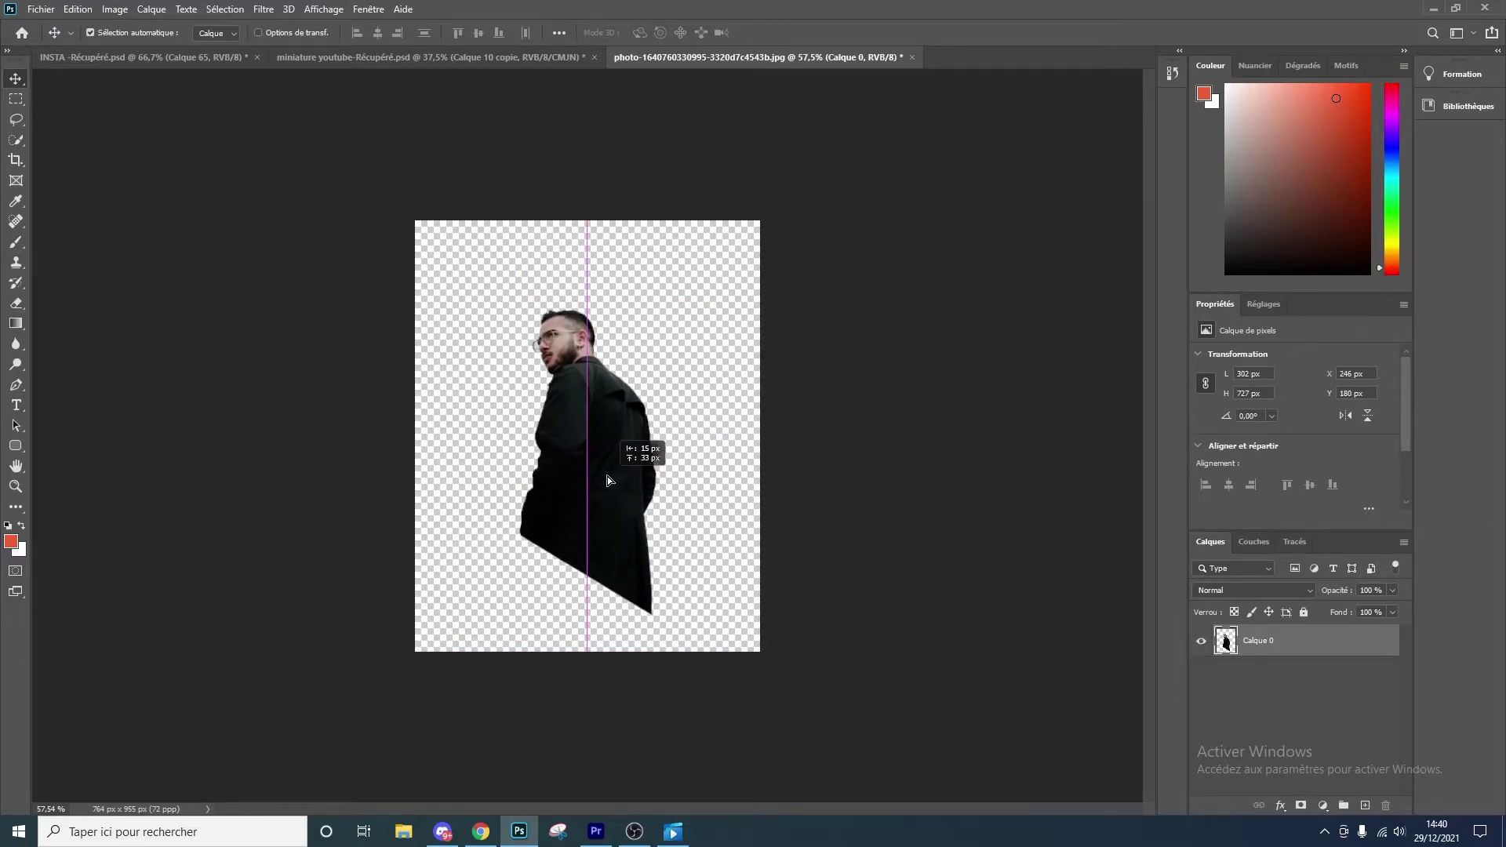
drag(609, 478, 614, 470)
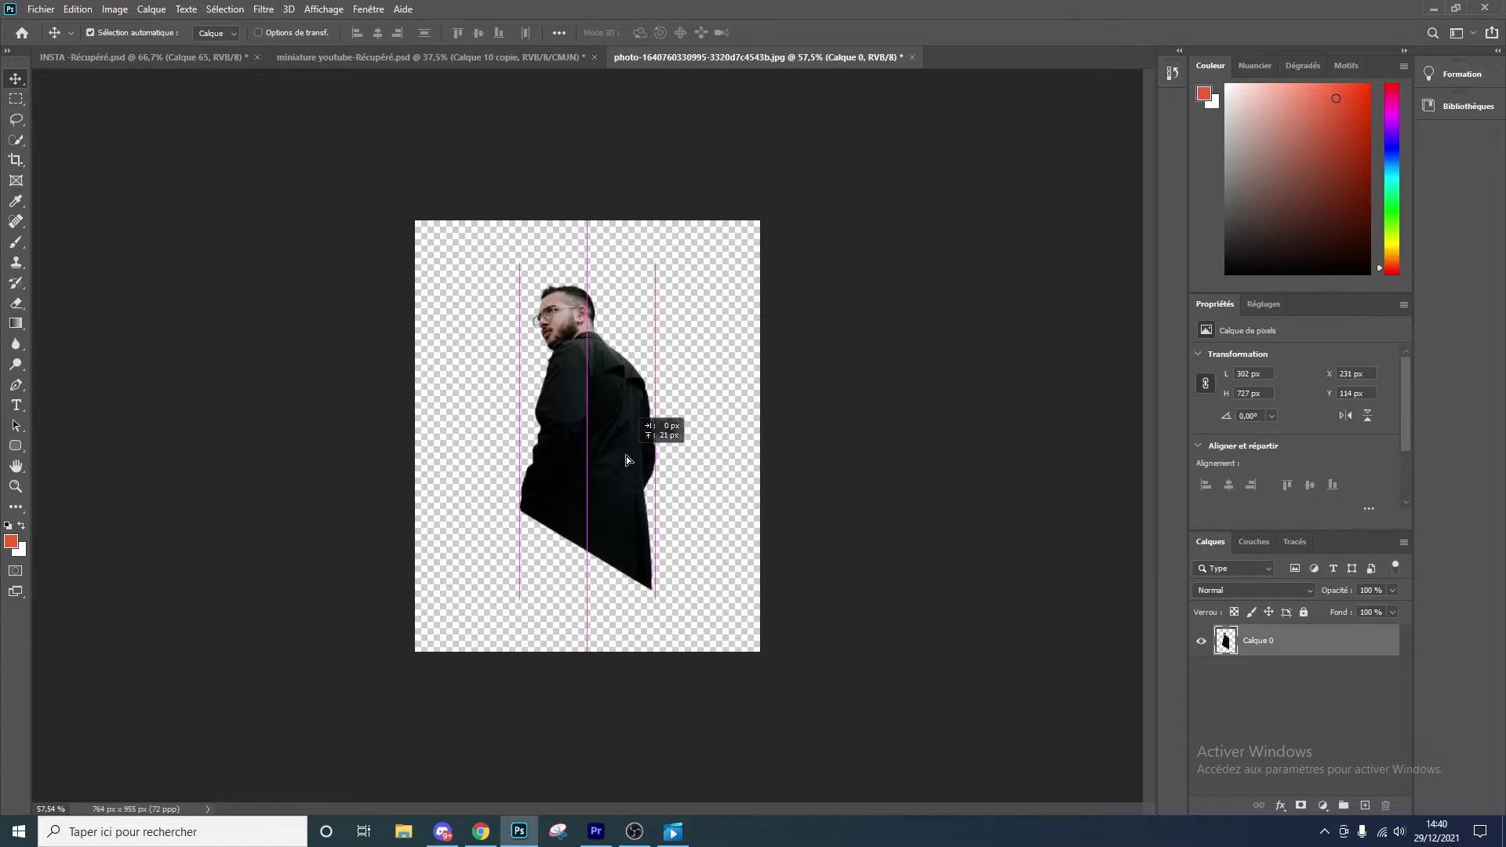
Step: Save the cut-out as a PNG using Enregistrer sous
click(40, 8)
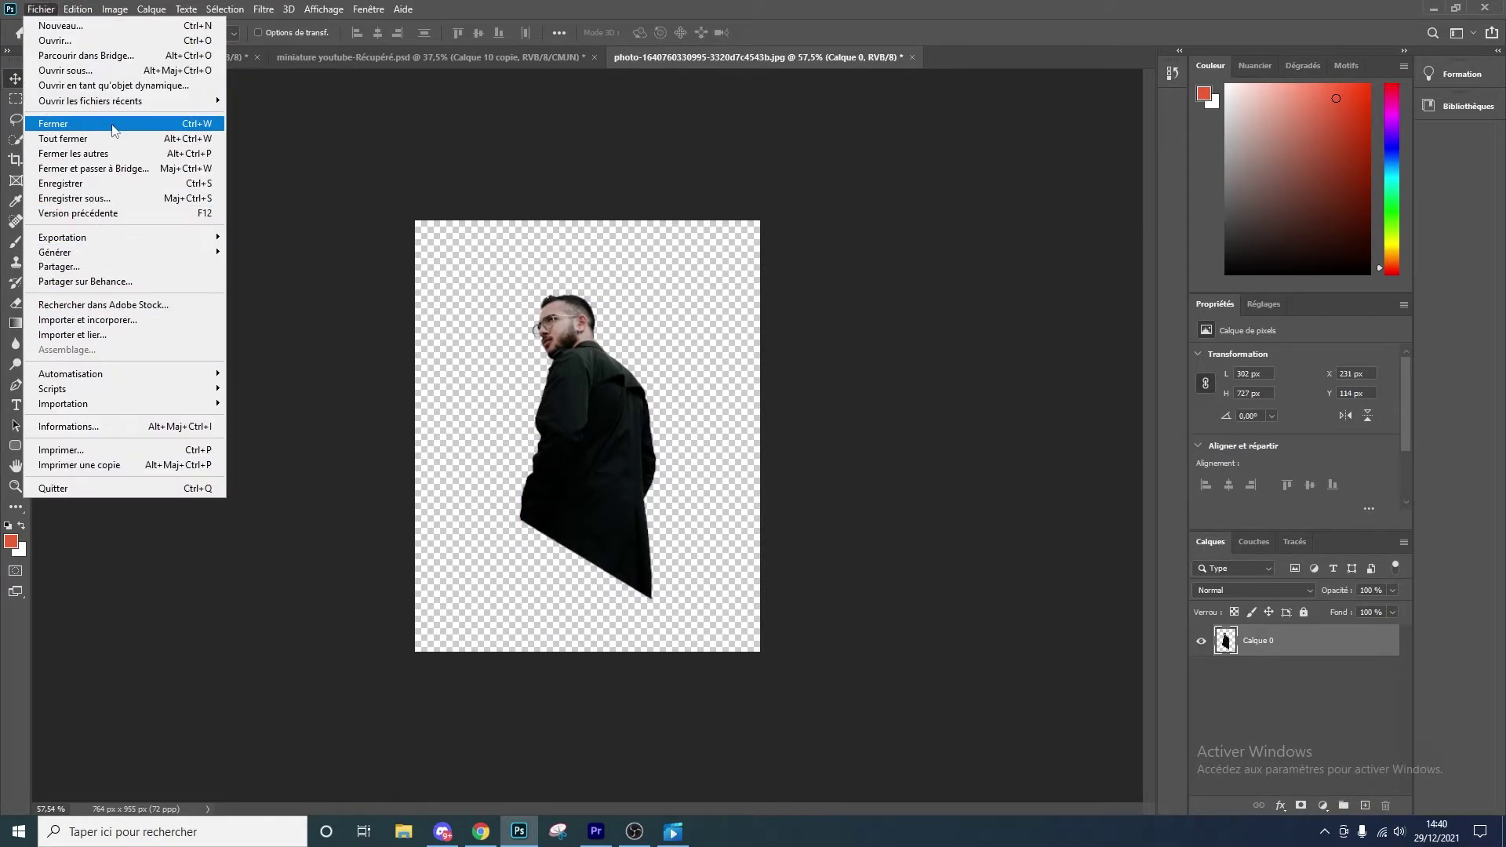
click(86, 198)
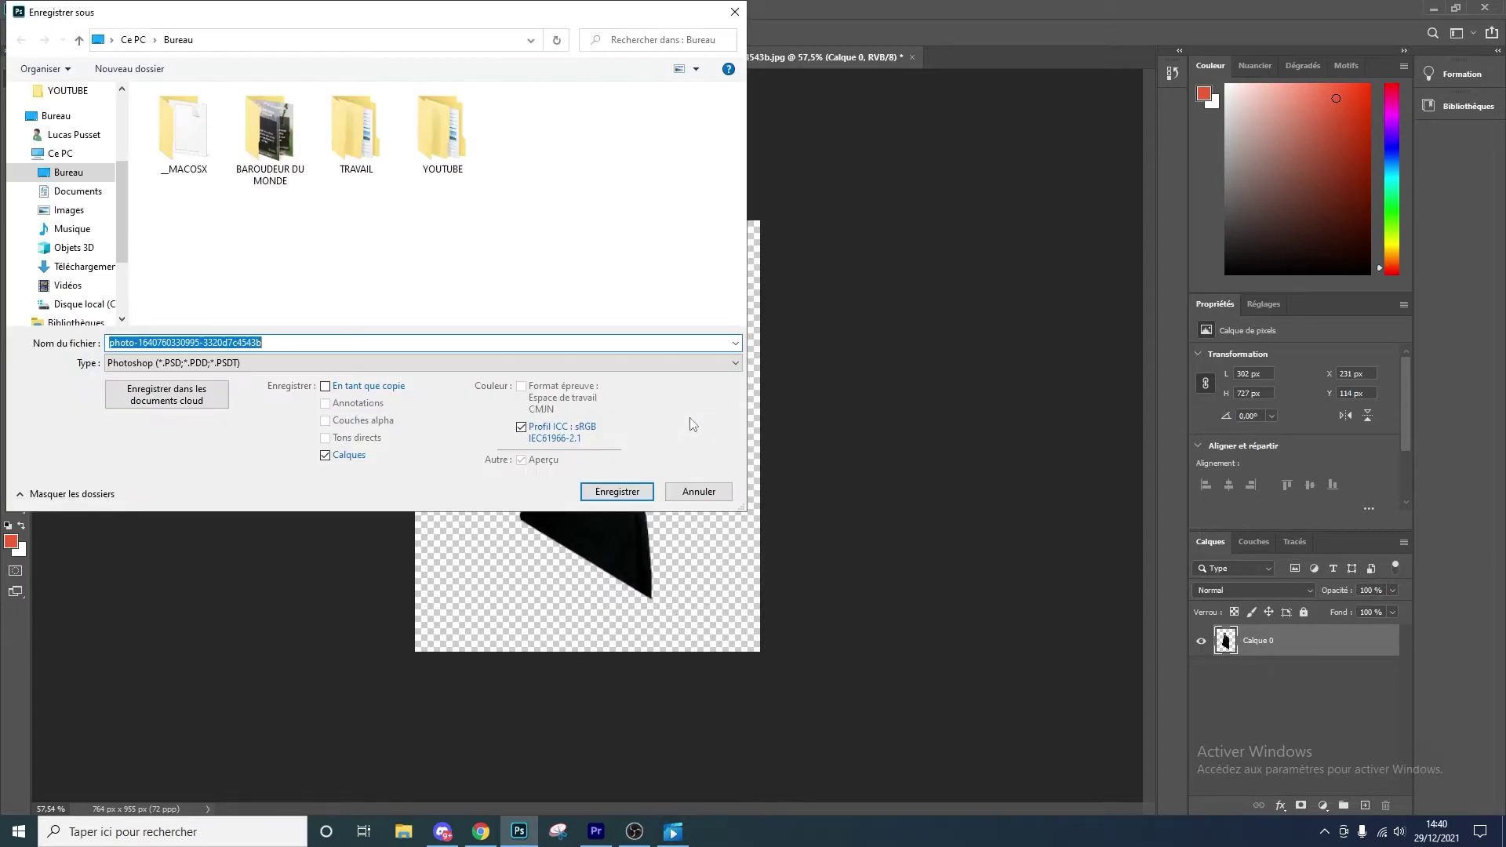
click(336, 364)
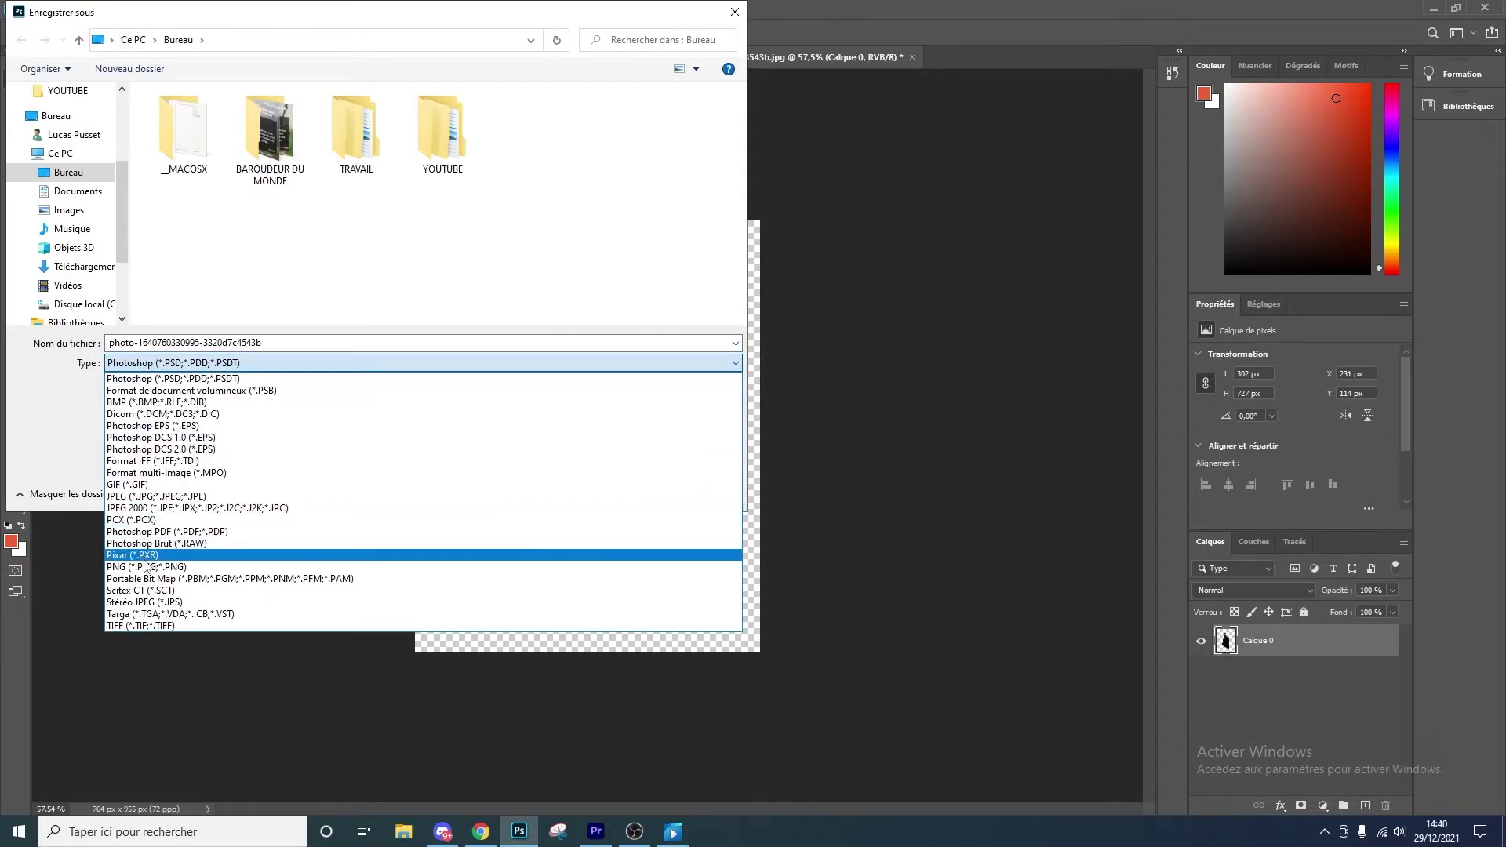
click(145, 566)
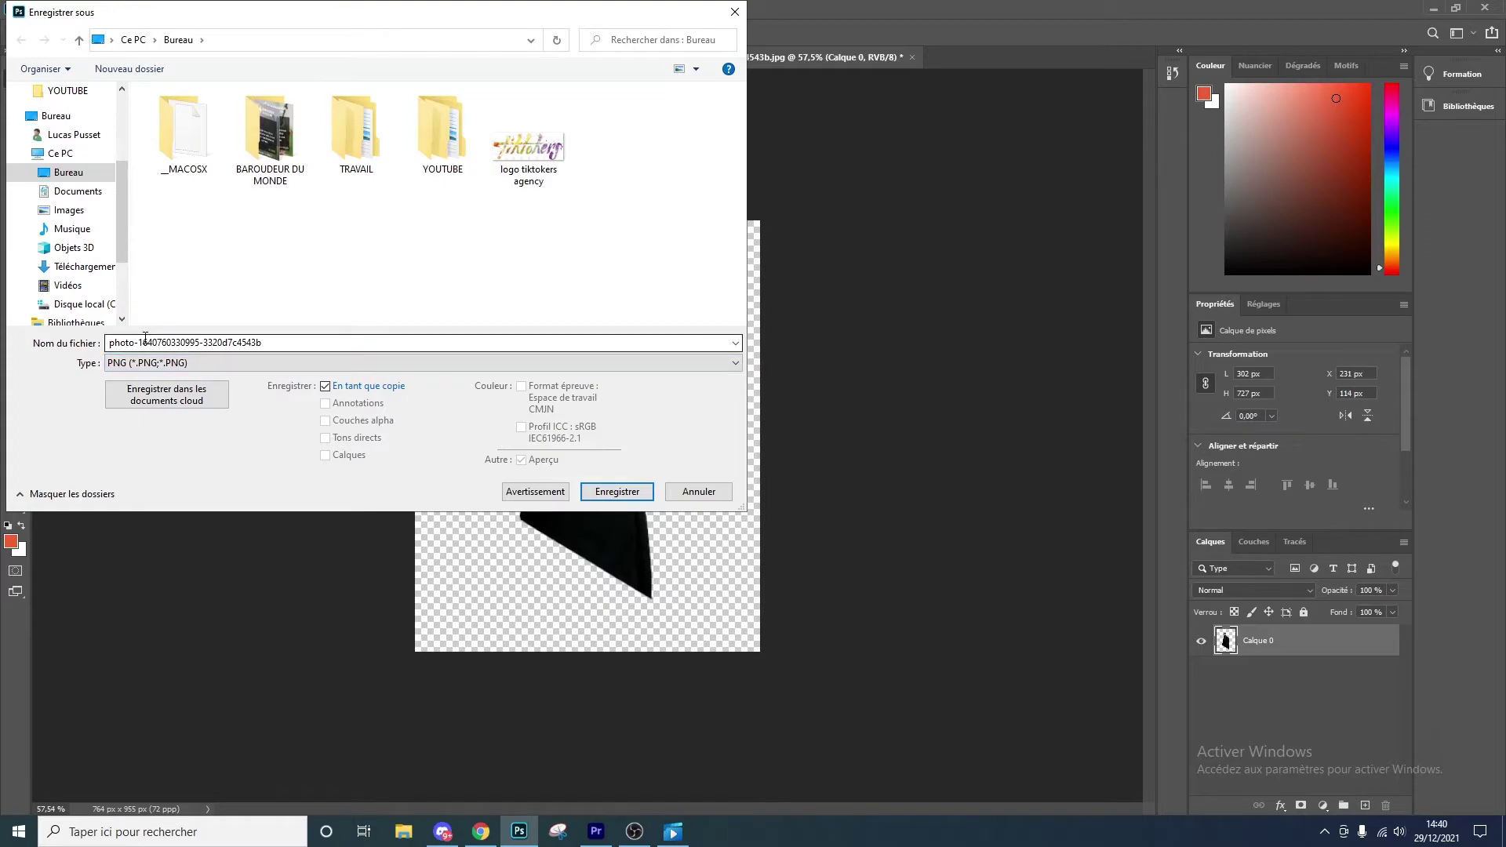
click(734, 12)
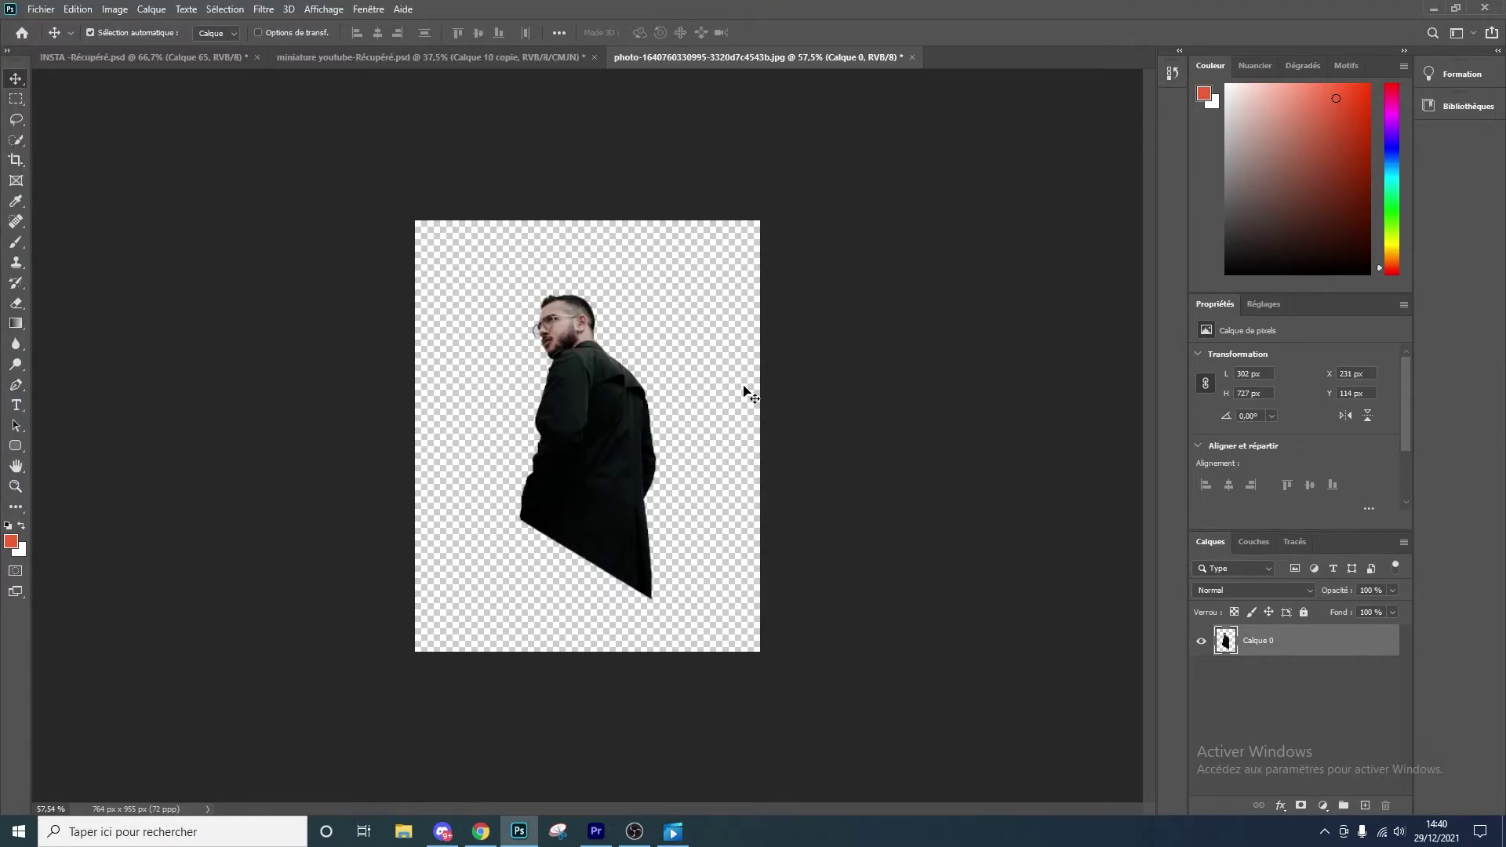
Step: Search Google for 'remove bg' in a new Chrome tab and open remove.bg's image upload
click(481, 830)
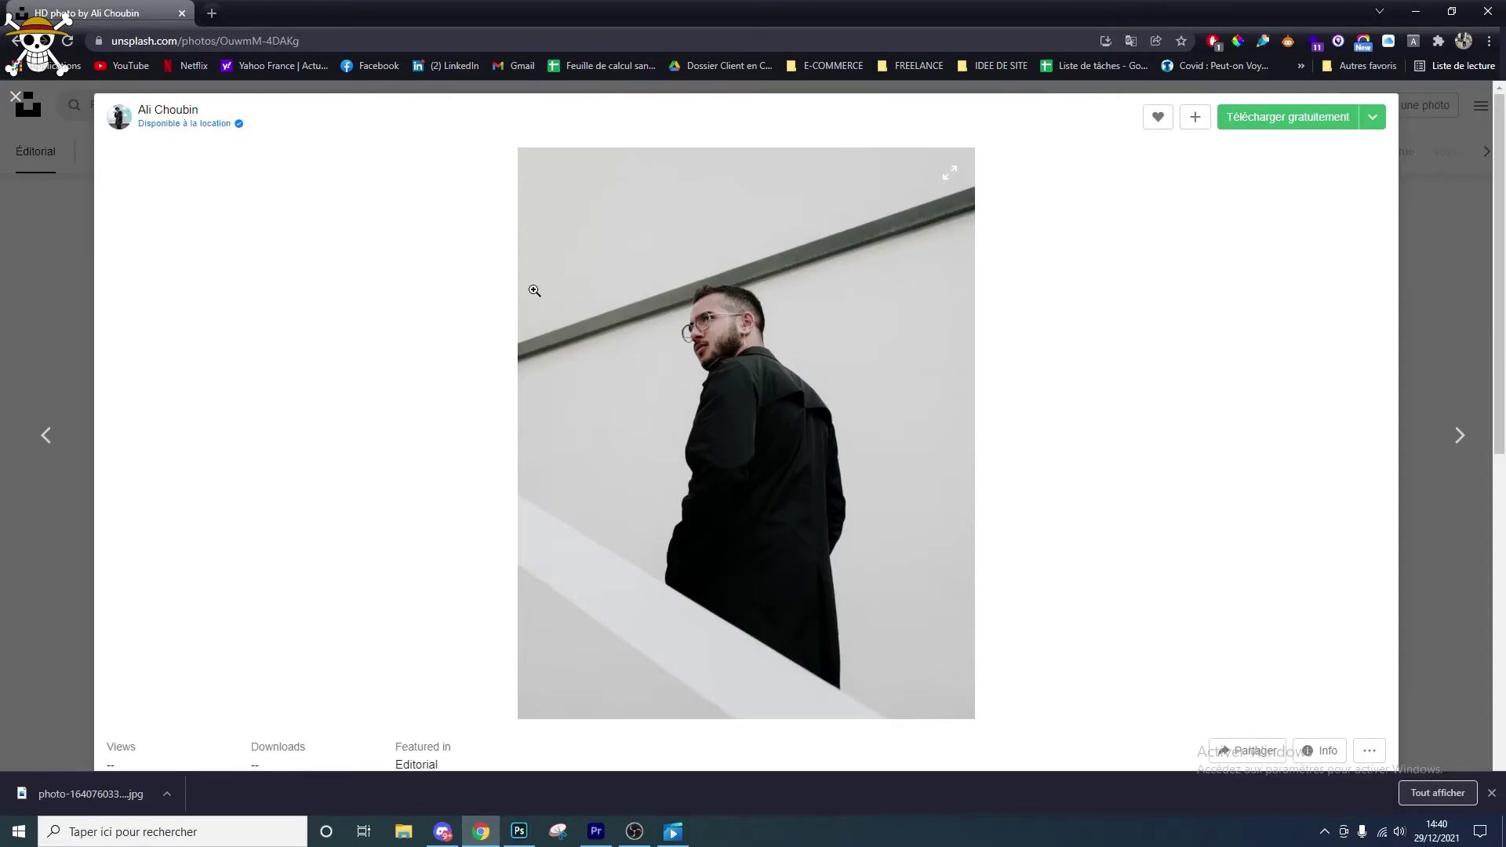
click(220, 6)
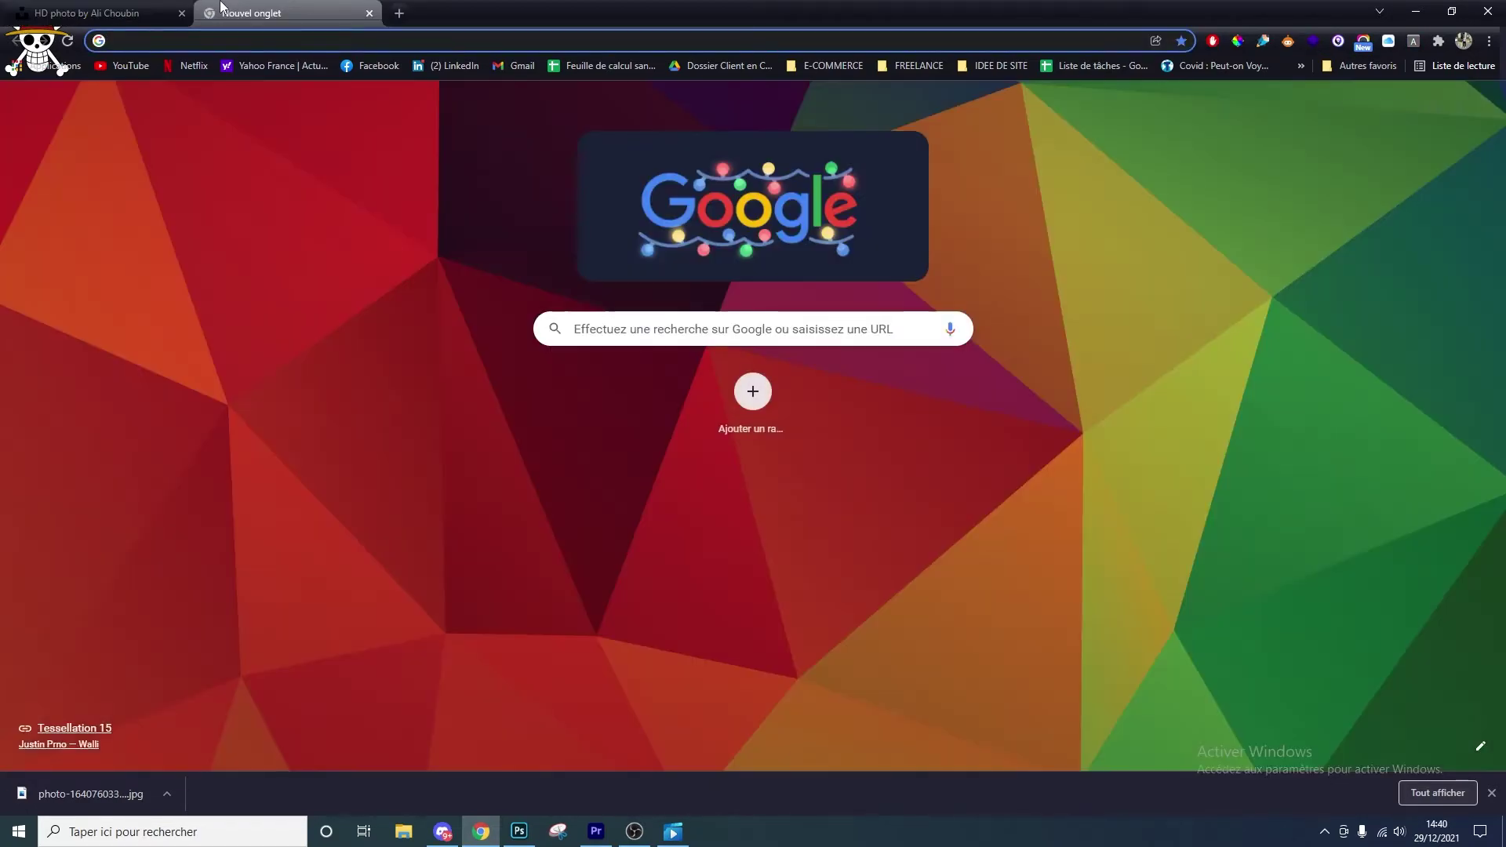
text(remove bg)
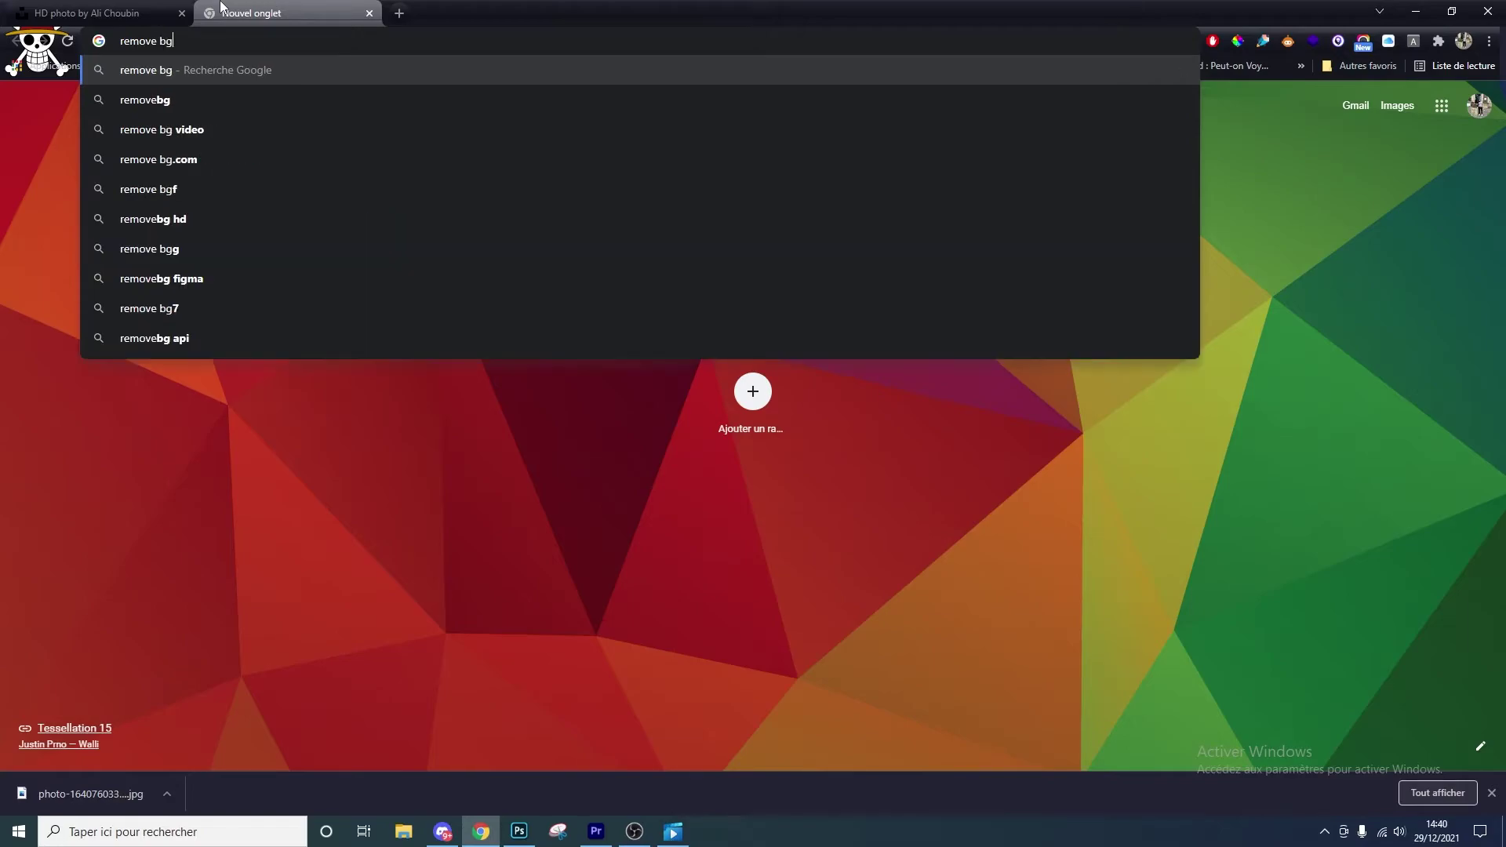
key(Return)
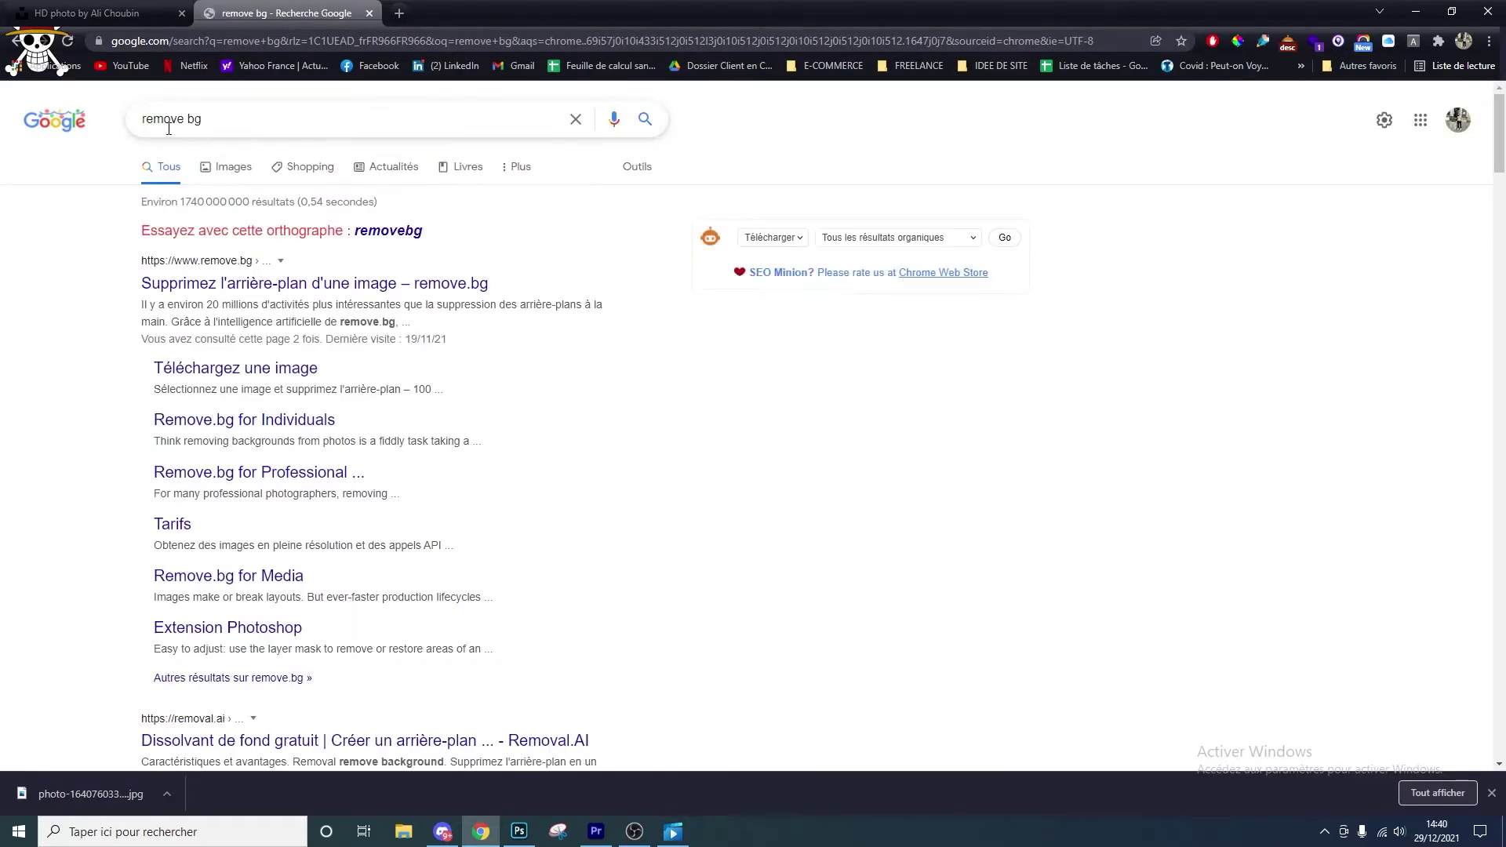
click(307, 285)
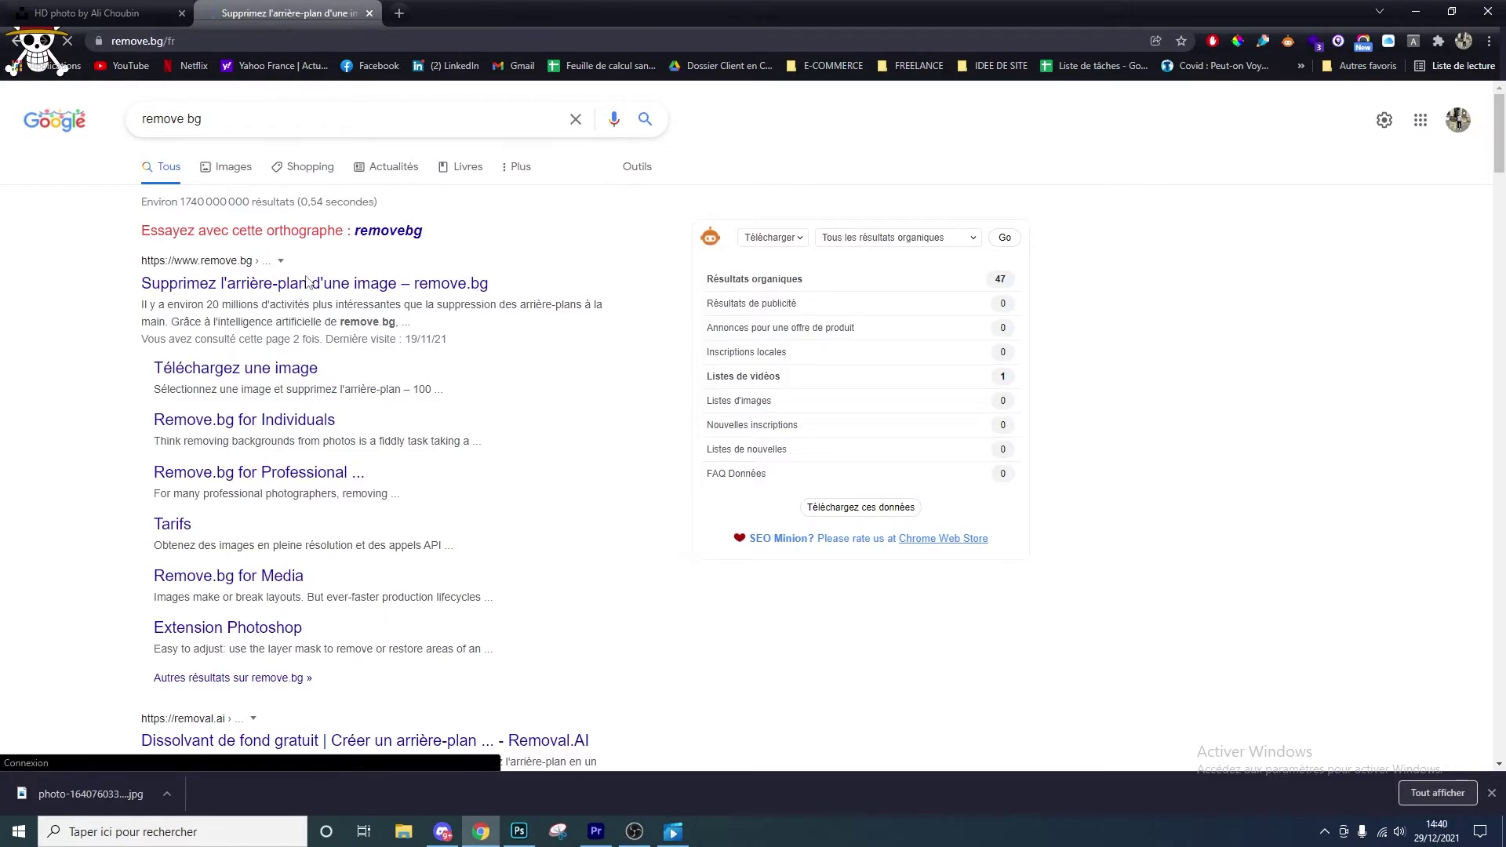
click(937, 375)
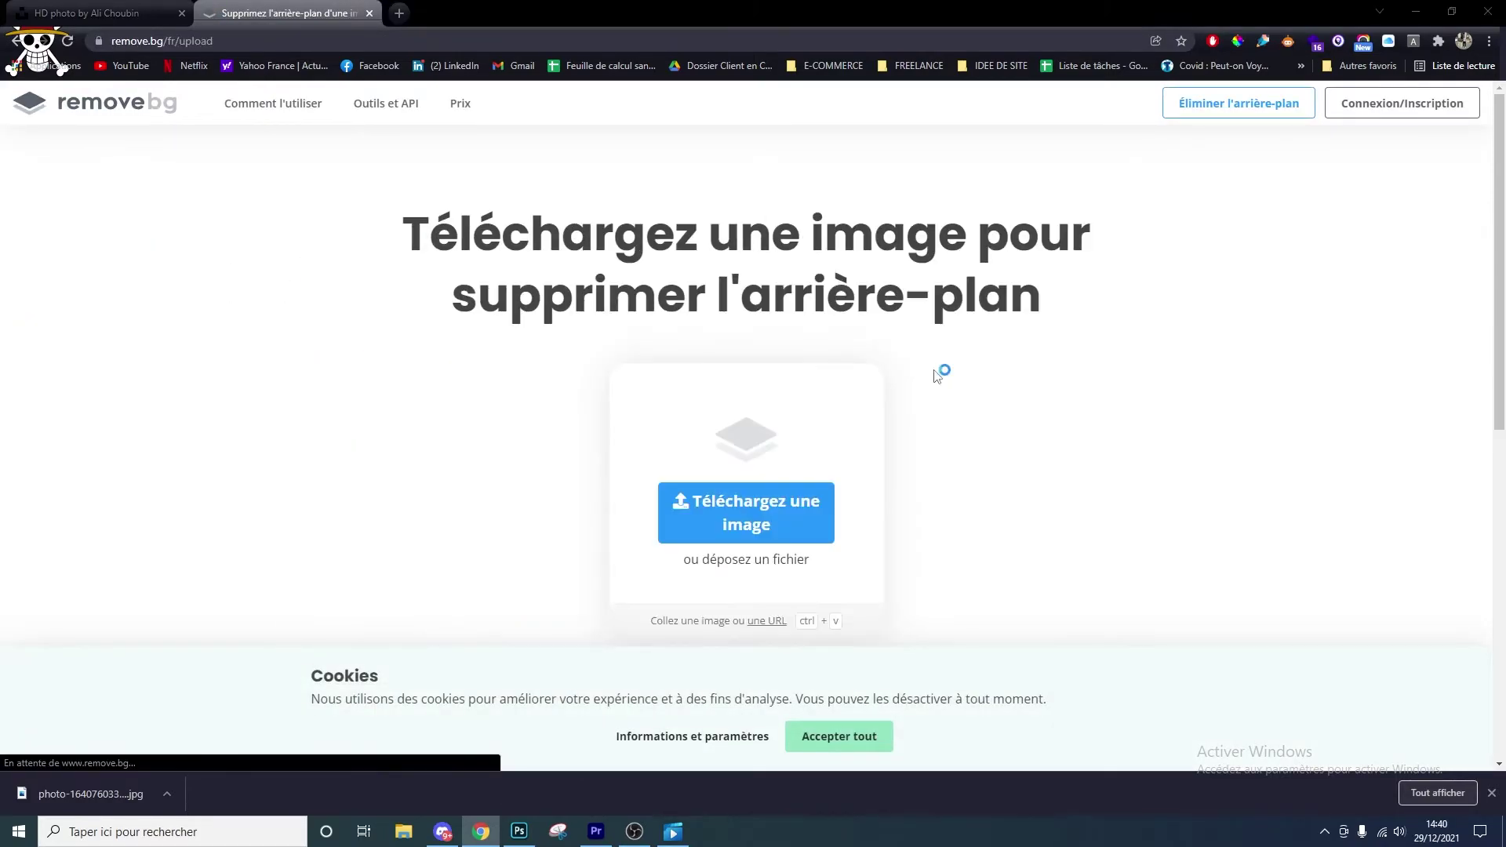
Step: Upload the stairs photo from the desktop to remove.bg, then download and open the PNG cut-out
click(68, 210)
double_click(269, 229)
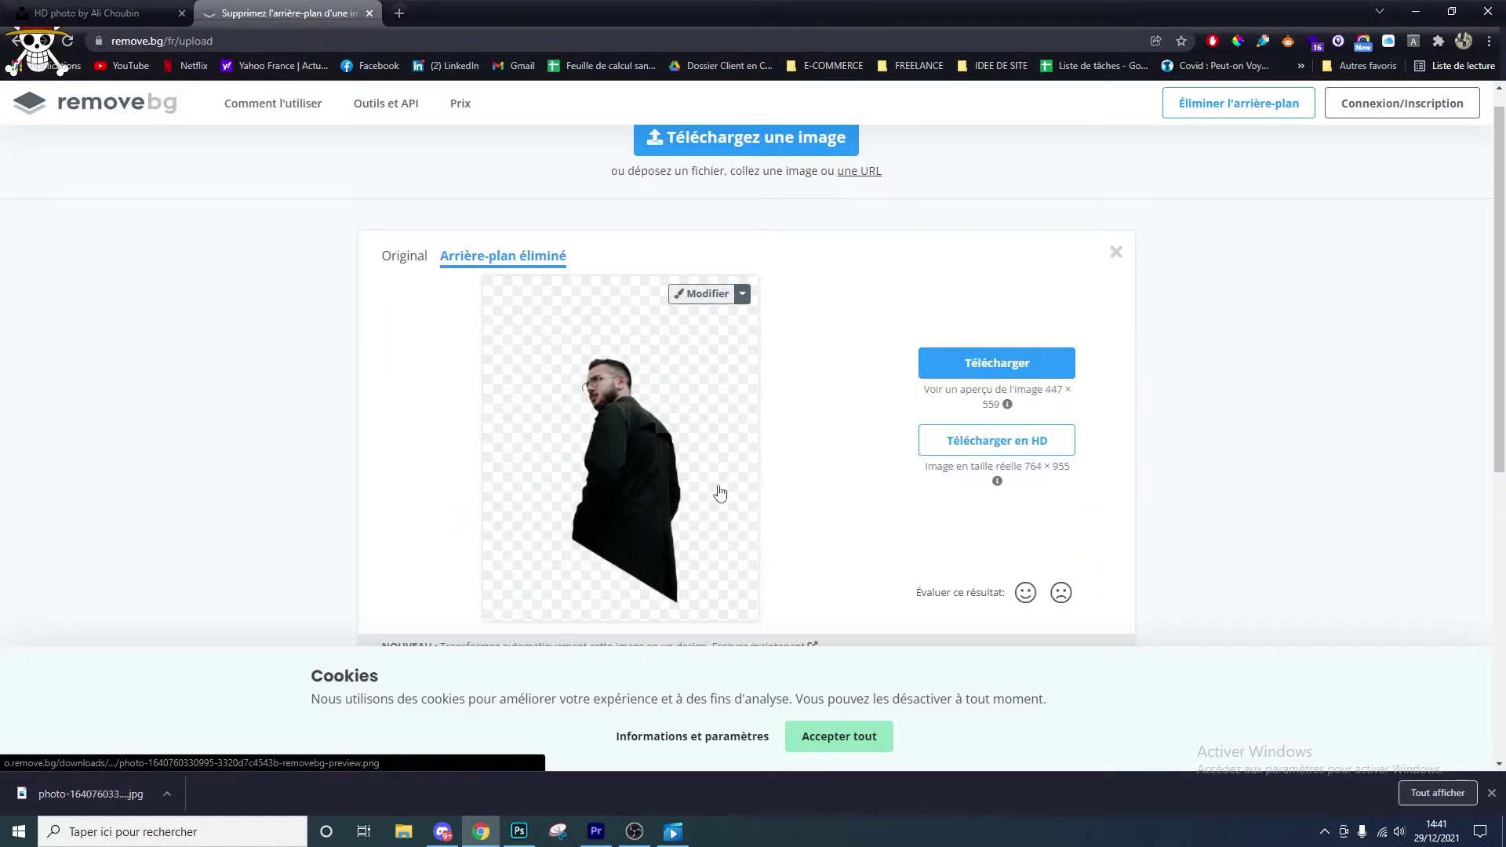
click(996, 362)
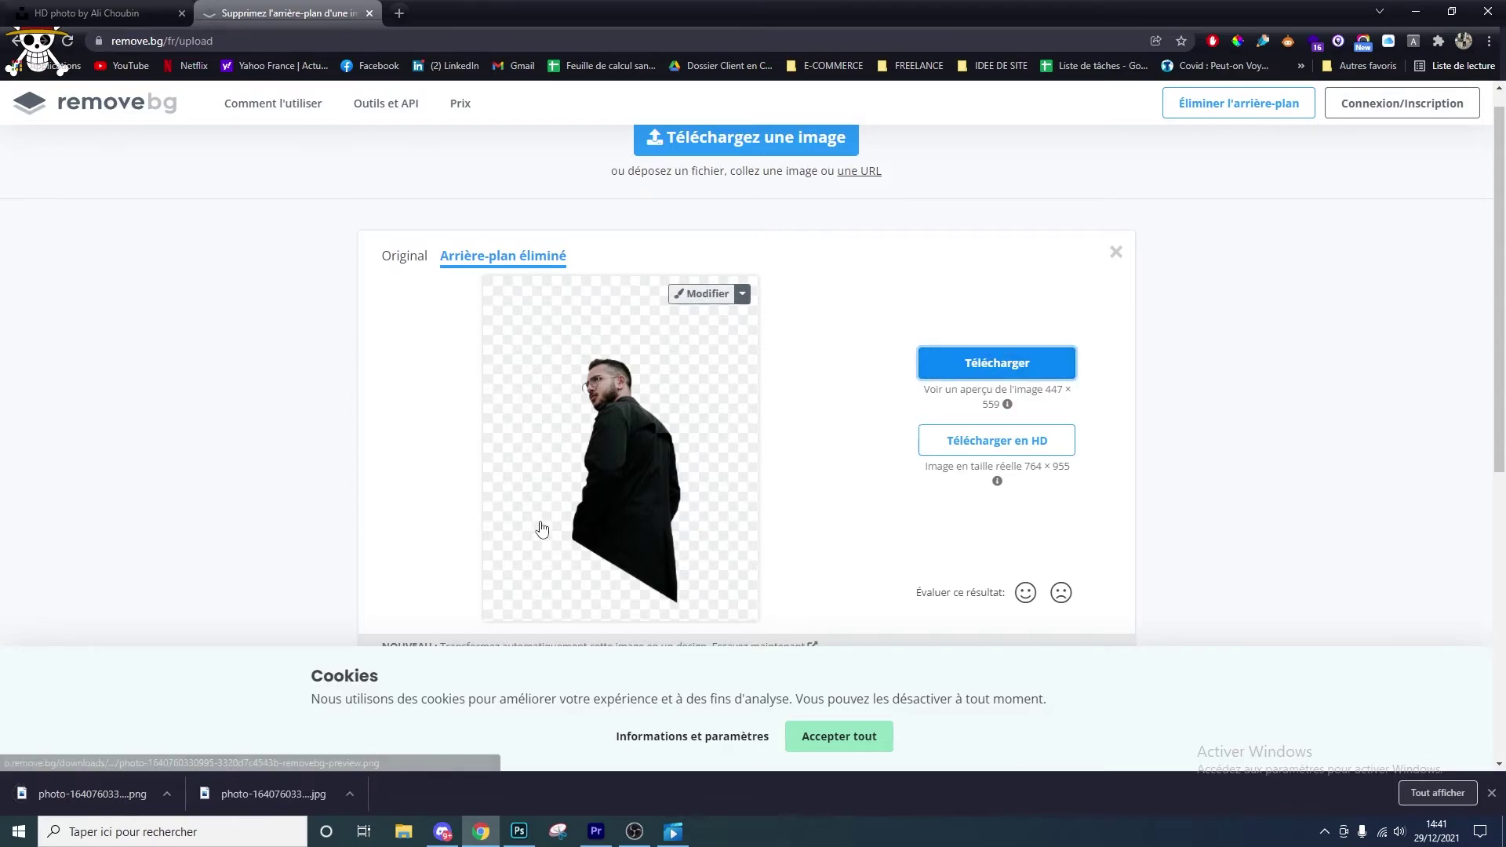
click(92, 793)
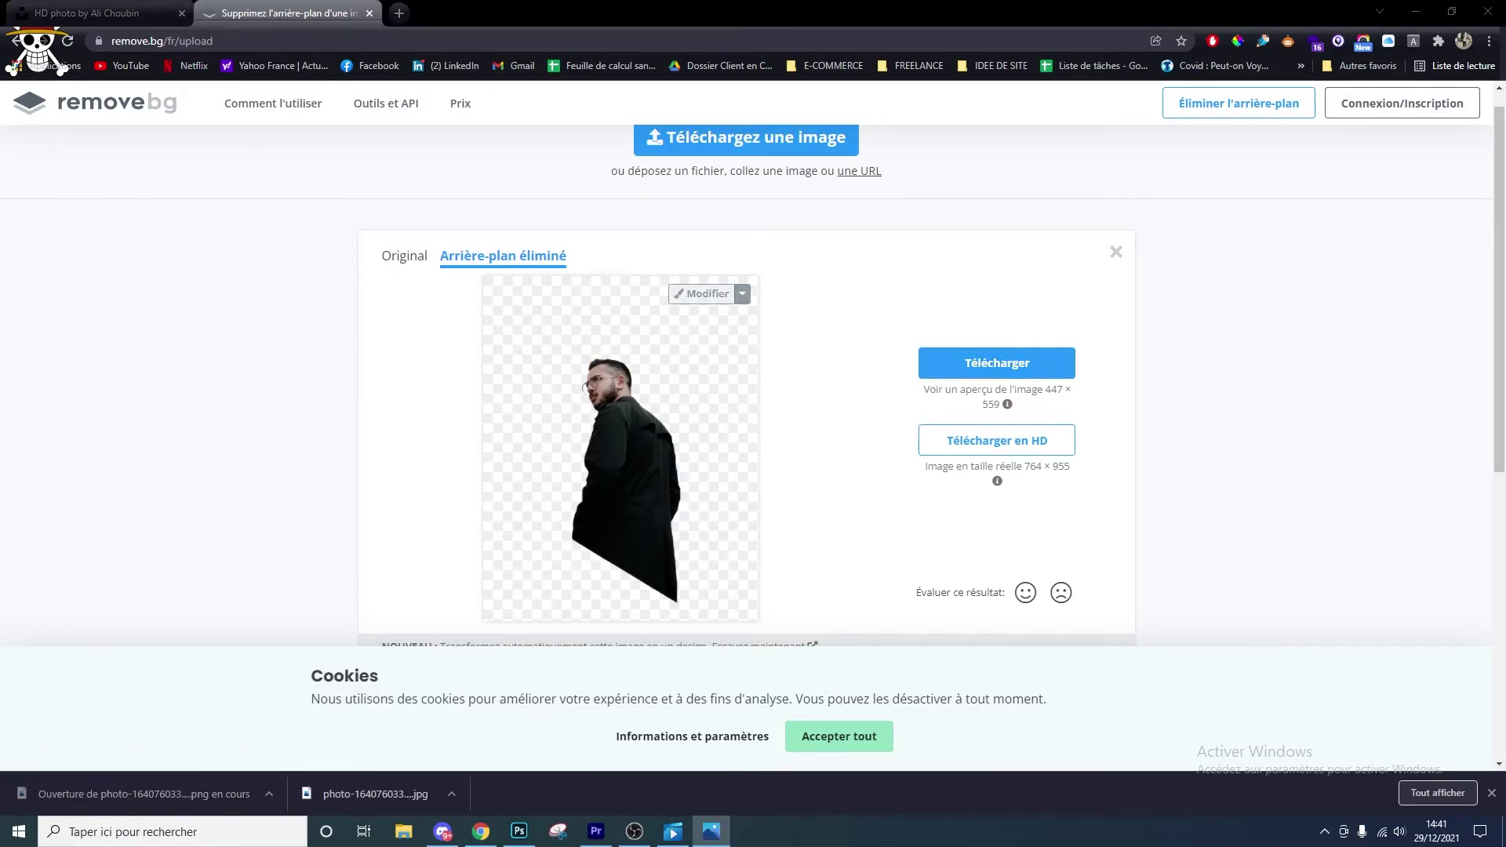